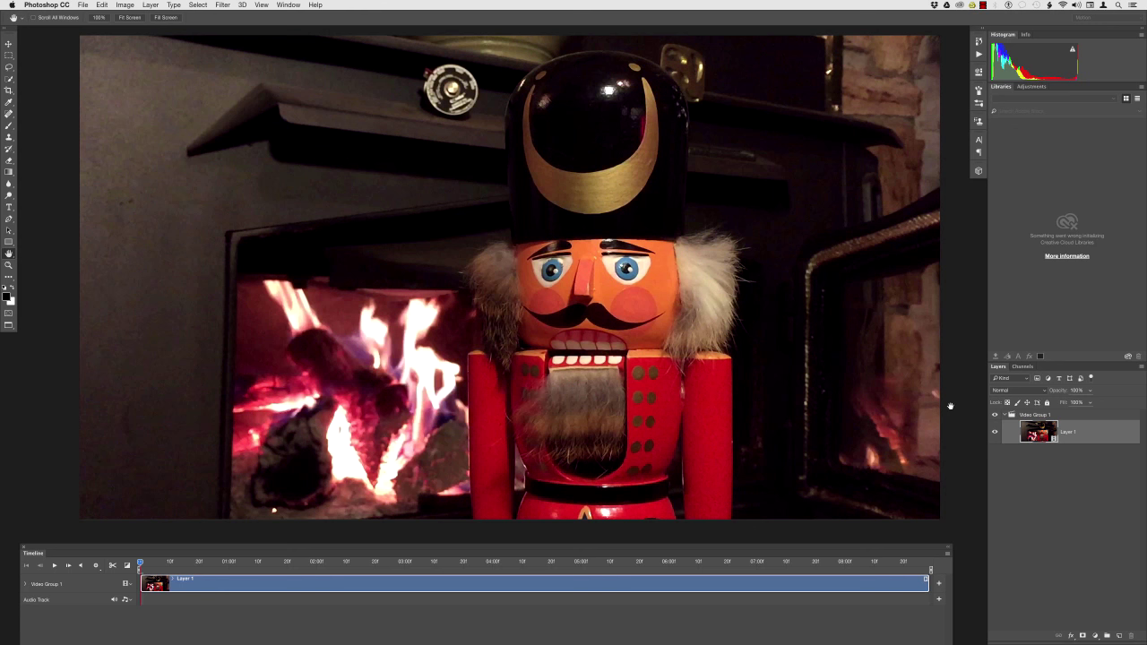
Switch the workspace to Motion.
{"action": "left_click", "coordinate": [287, 5]}
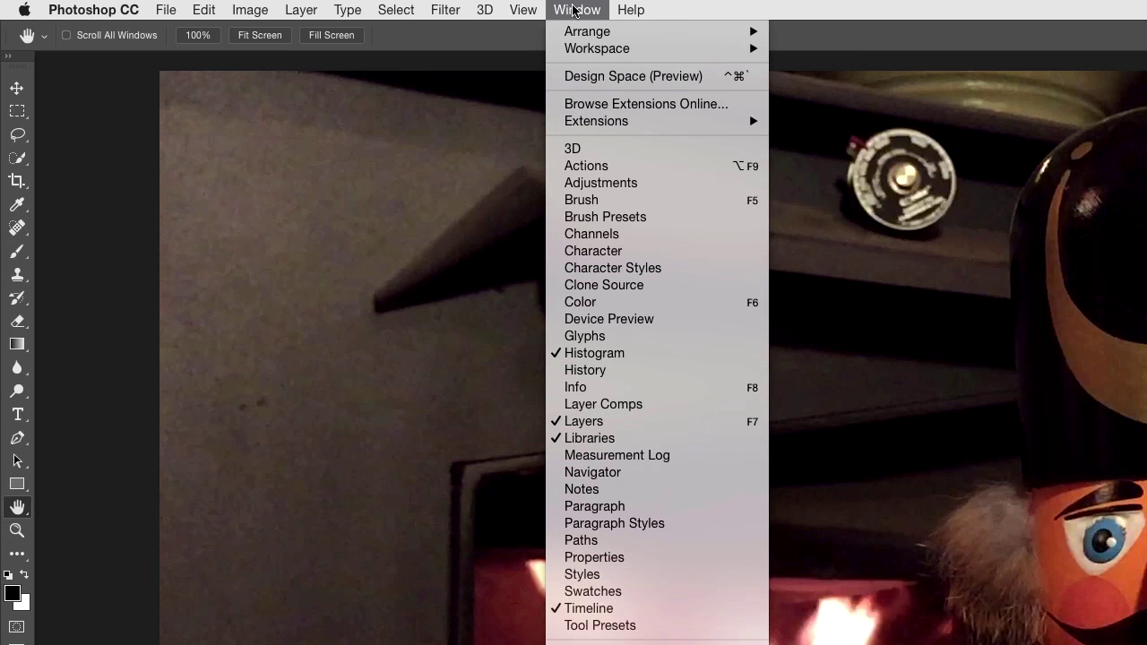
{"action": "mouse_move", "coordinate": [587, 48]}
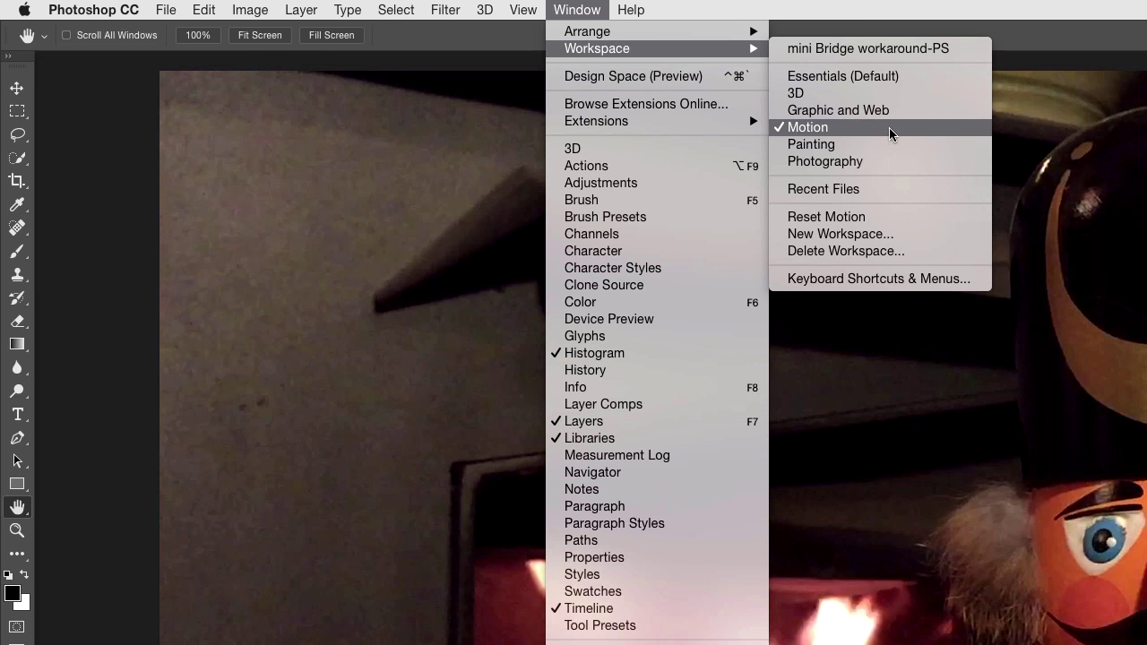
{"action": "left_click", "coordinate": [1082, 54]}
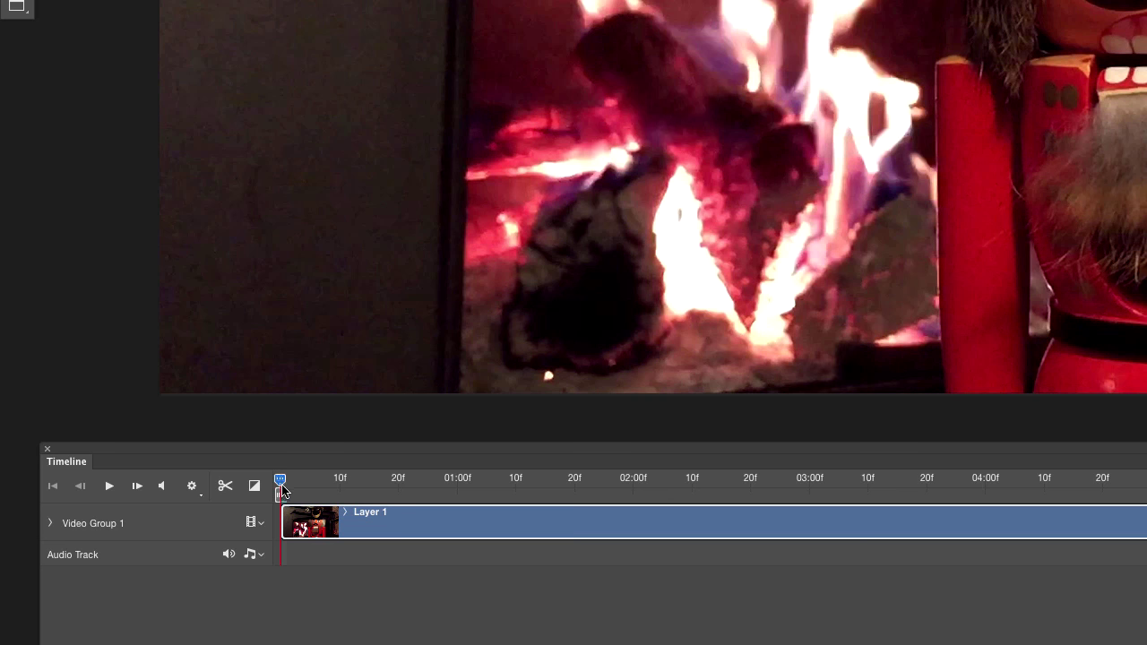
Scrub the video to the 0:00:01:14 frame and copy that frame onto a new layer.
{"action": "left_click_drag", "start_coordinate": [279, 481], "coordinate": [492, 479]}
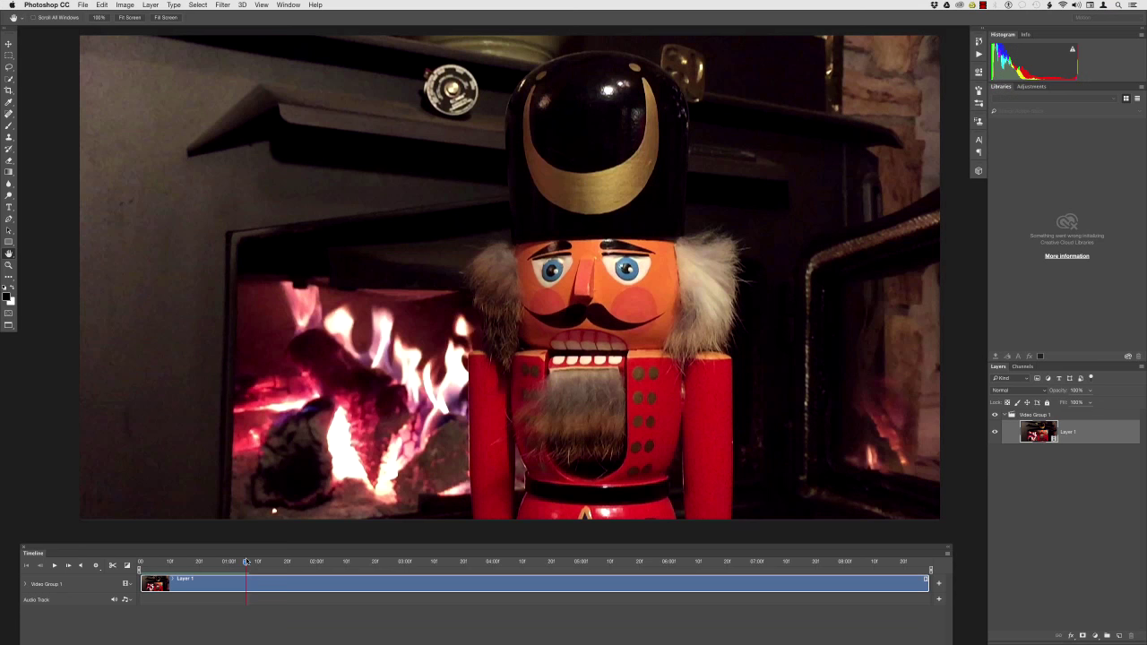
{"action": "left_click_drag", "start_coordinate": [246, 562], "coordinate": [269, 562]}
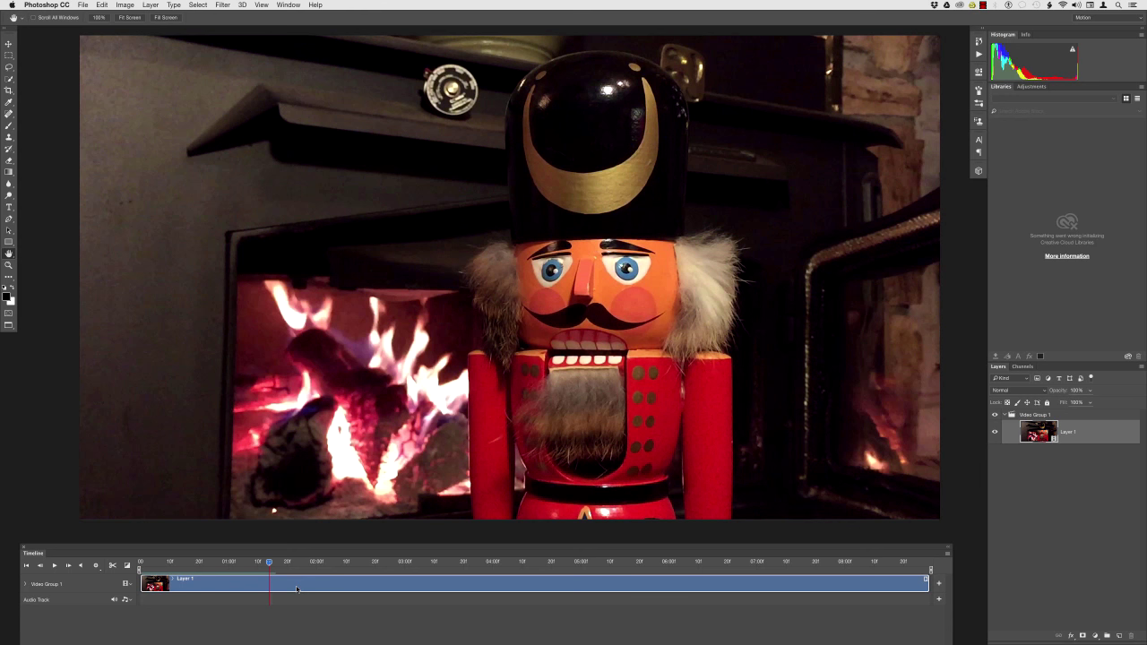
{"action": "key", "text": "super+j"}
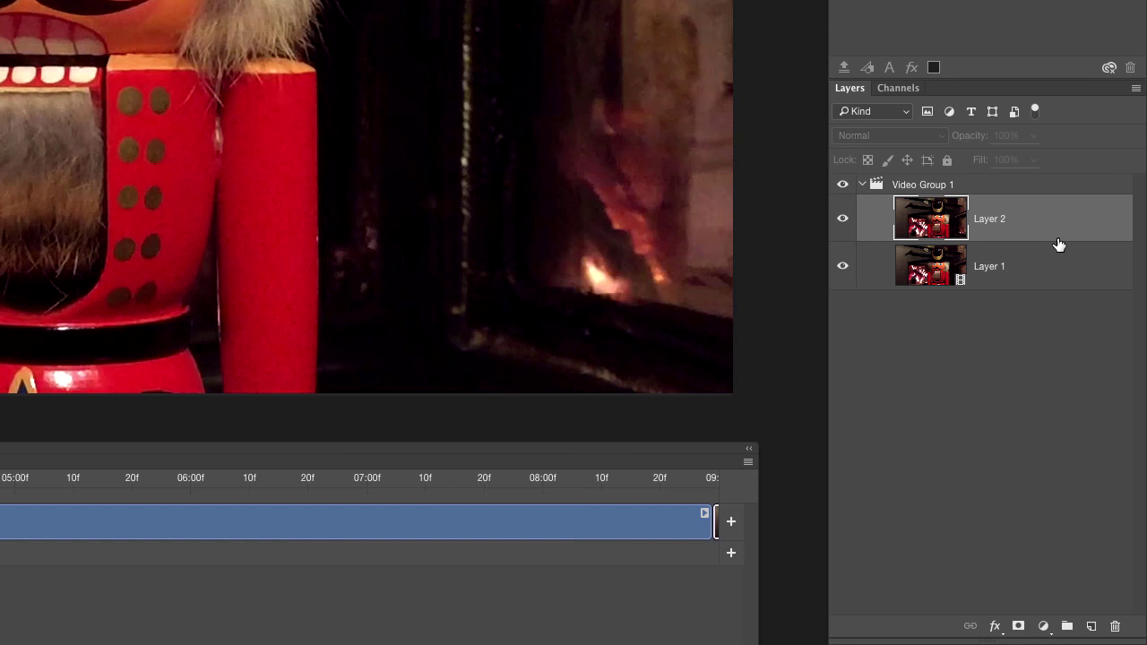
Rename the copied frame's layer as STILL.
{"action": "double_click", "coordinate": [990, 220]}
{"action": "type", "text": "STILL"}
{"action": "key", "text": "Return"}
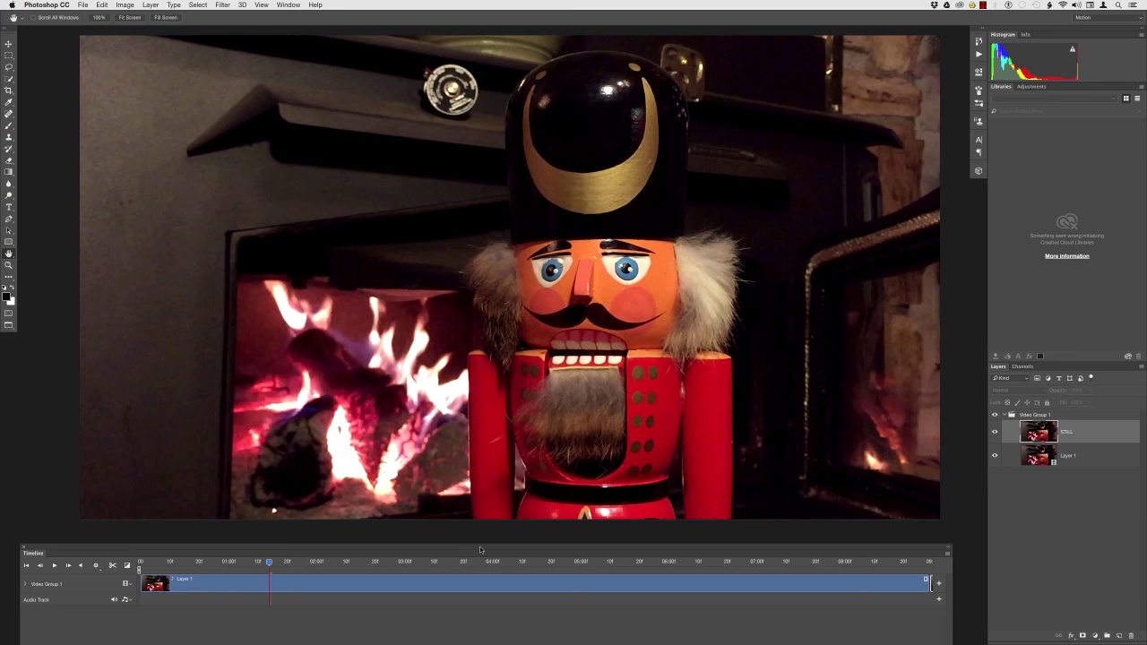
Raise the timeline area and reduce its time scale so the Layer 1 and STILL clips both fit.
{"action": "left_click_drag", "start_coordinate": [477, 550], "coordinate": [478, 473]}
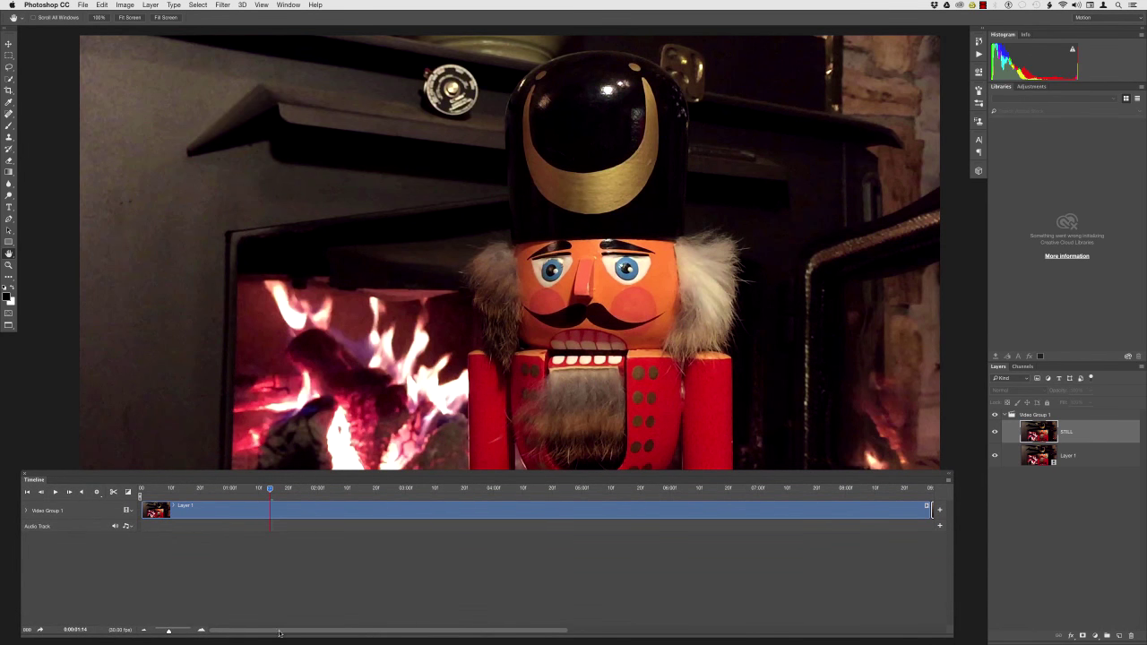
{"action": "left_click_drag", "start_coordinate": [285, 626], "coordinate": [549, 563]}
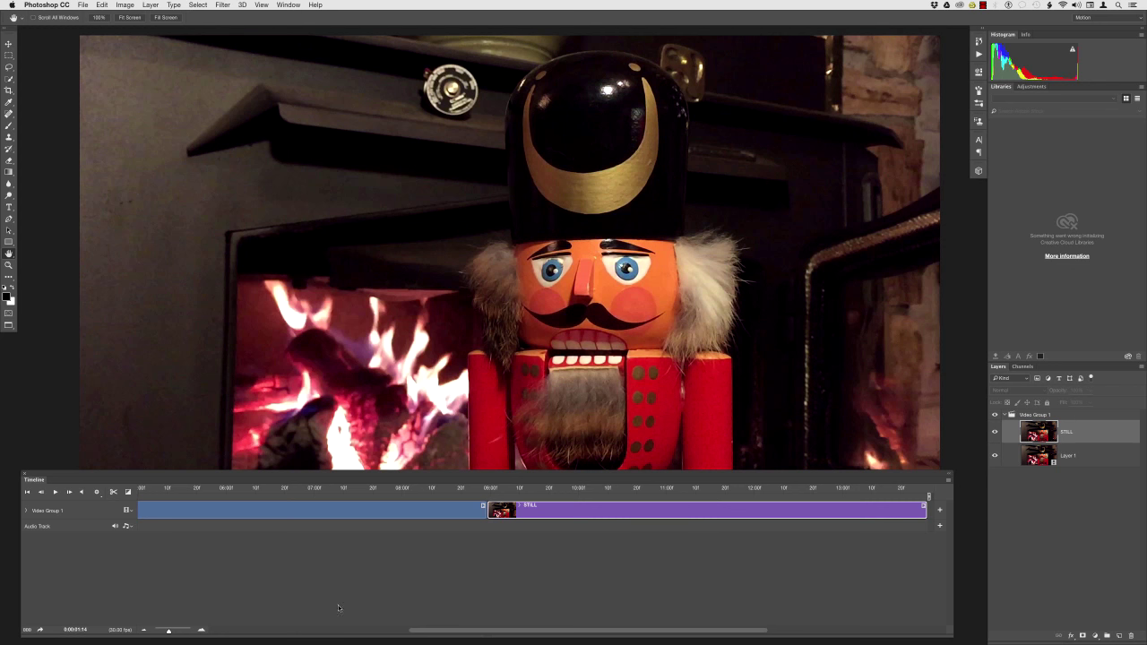
{"action": "left_click_drag", "start_coordinate": [169, 632], "coordinate": [165, 633]}
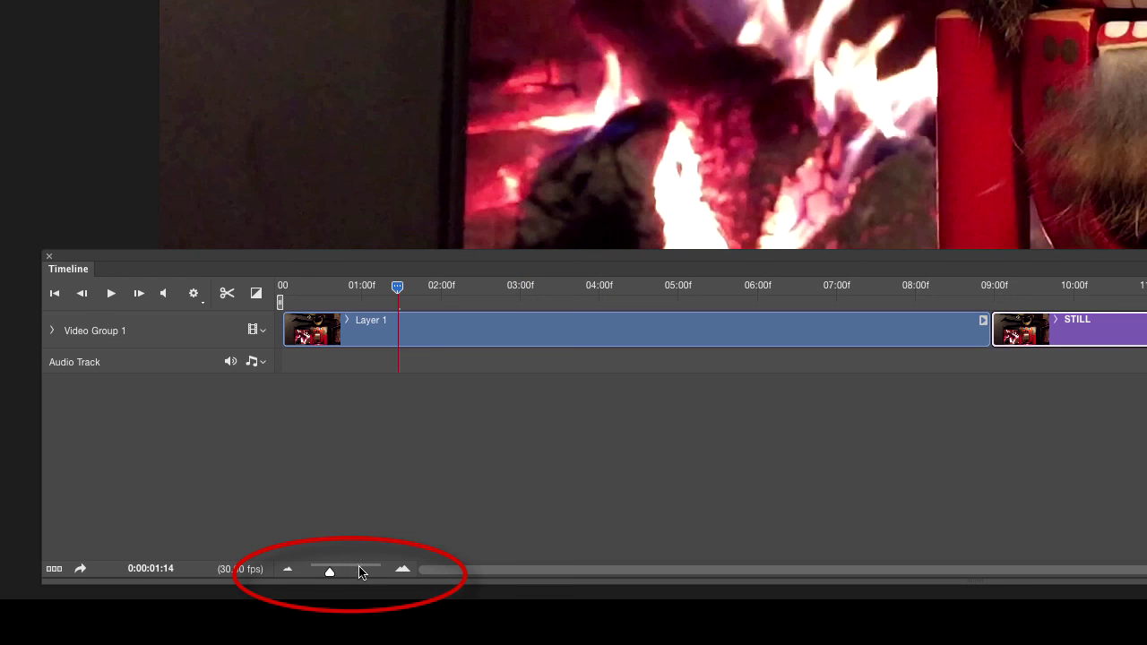
{"action": "mouse_move", "coordinate": [328, 574]}
{"action": "left_mouse_down"}
{"action": "mouse_move", "coordinate": [337, 574]}
{"action": "mouse_move", "coordinate": [328, 574]}
{"action": "left_mouse_up"}
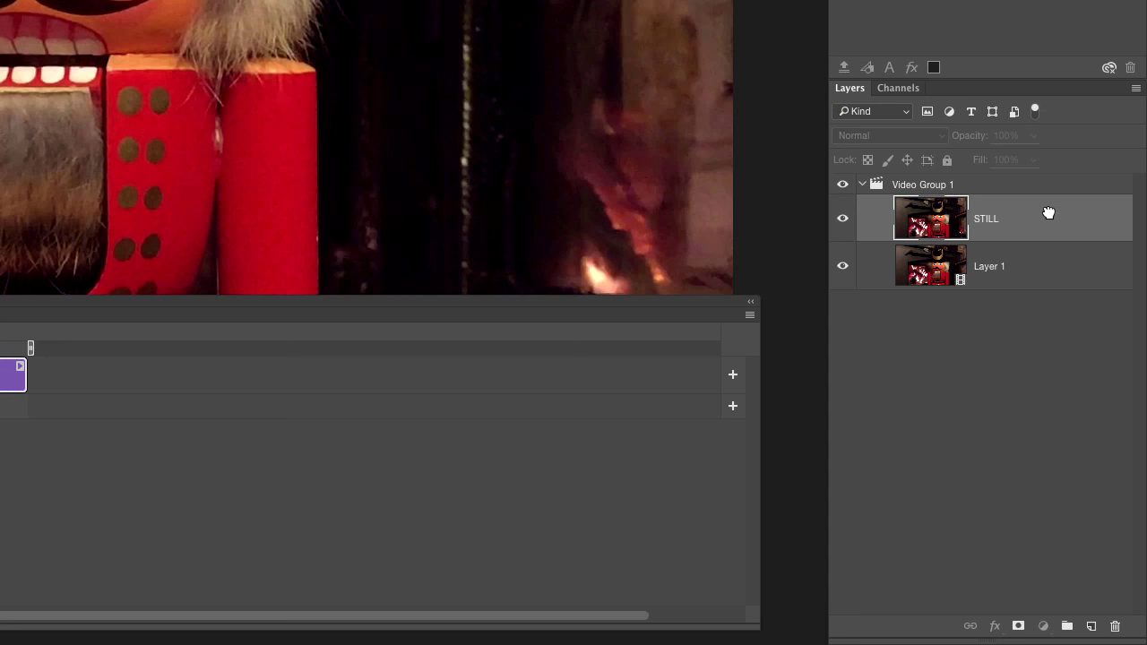
Take the STILL layer out of Video Group 1, placing it above the group, and align its clip with the timeline's start.
{"action": "left_click_drag", "start_coordinate": [1098, 430], "coordinate": [1097, 425]}
{"action": "left_click_drag", "start_coordinate": [1048, 204], "coordinate": [1055, 171]}
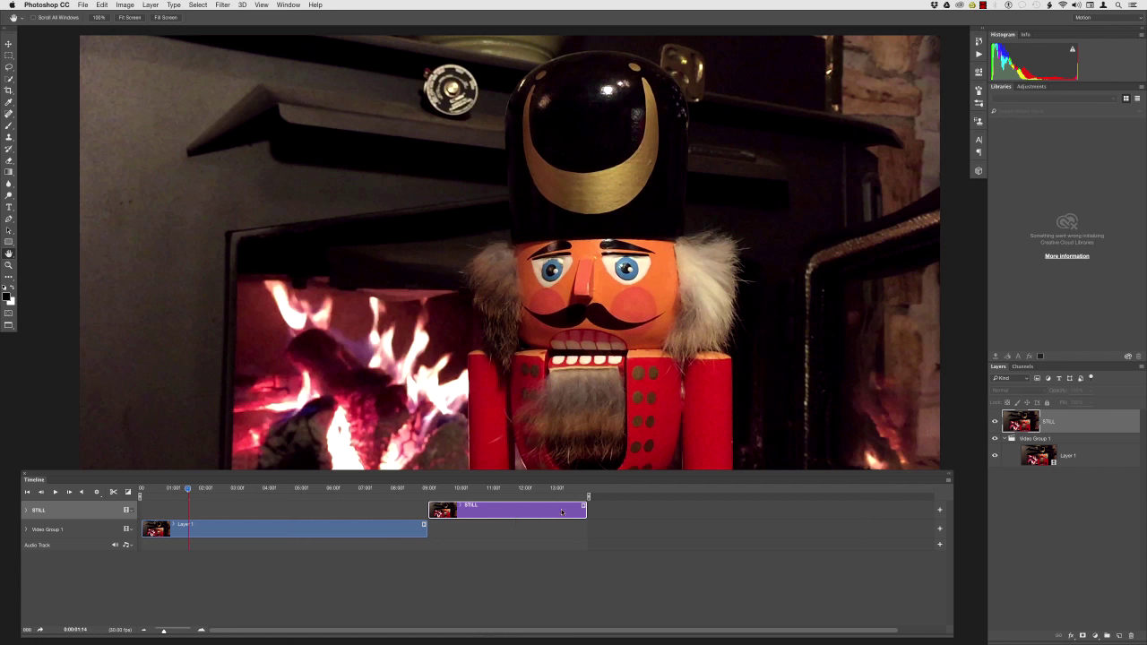
{"action": "left_click_drag", "start_coordinate": [550, 514], "coordinate": [256, 506]}
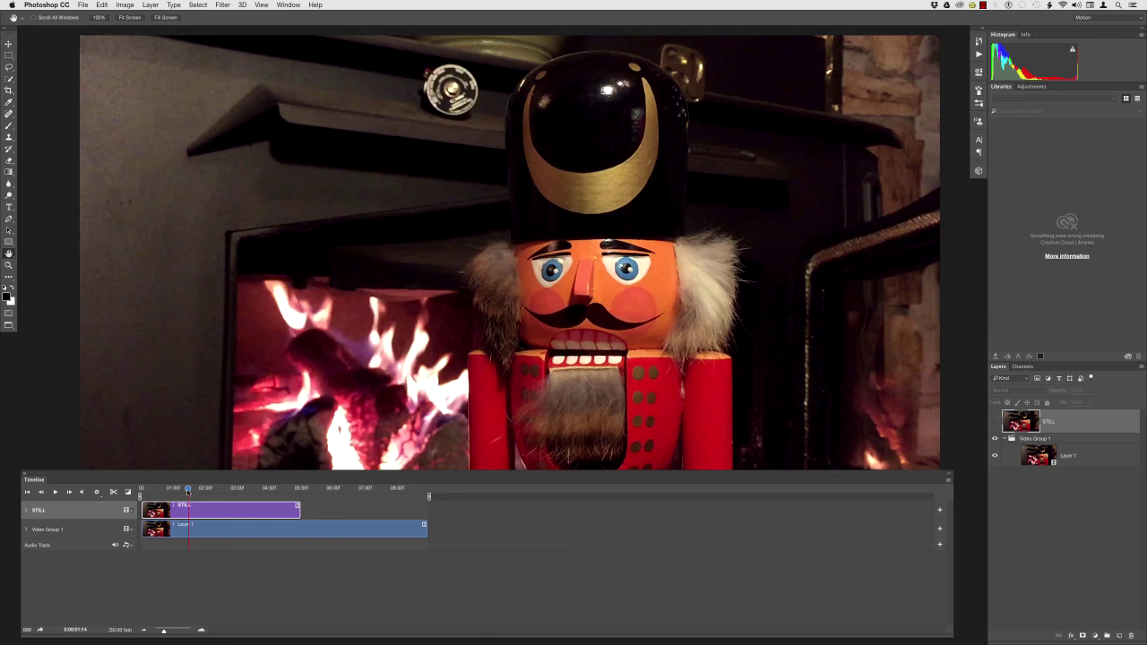
Scrub to the 0:00:04:00 frame and trim the beginning of the Layer 1 video clip to that point.
{"action": "left_click_drag", "start_coordinate": [188, 490], "coordinate": [253, 496]}
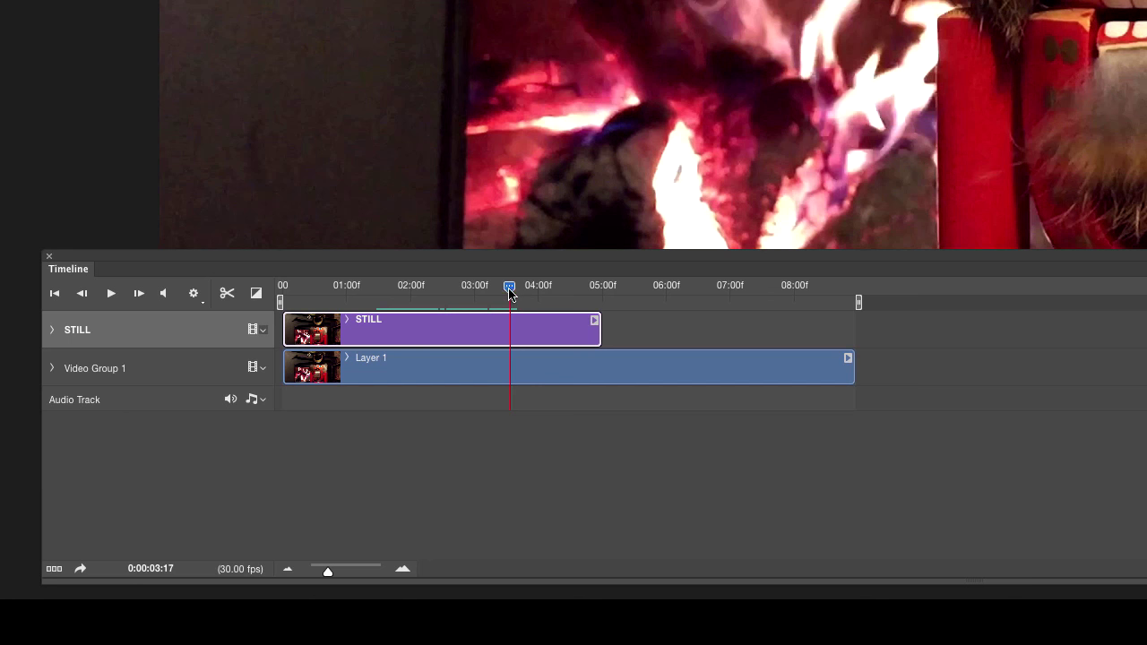
{"action": "left_click_drag", "start_coordinate": [510, 291], "coordinate": [538, 290]}
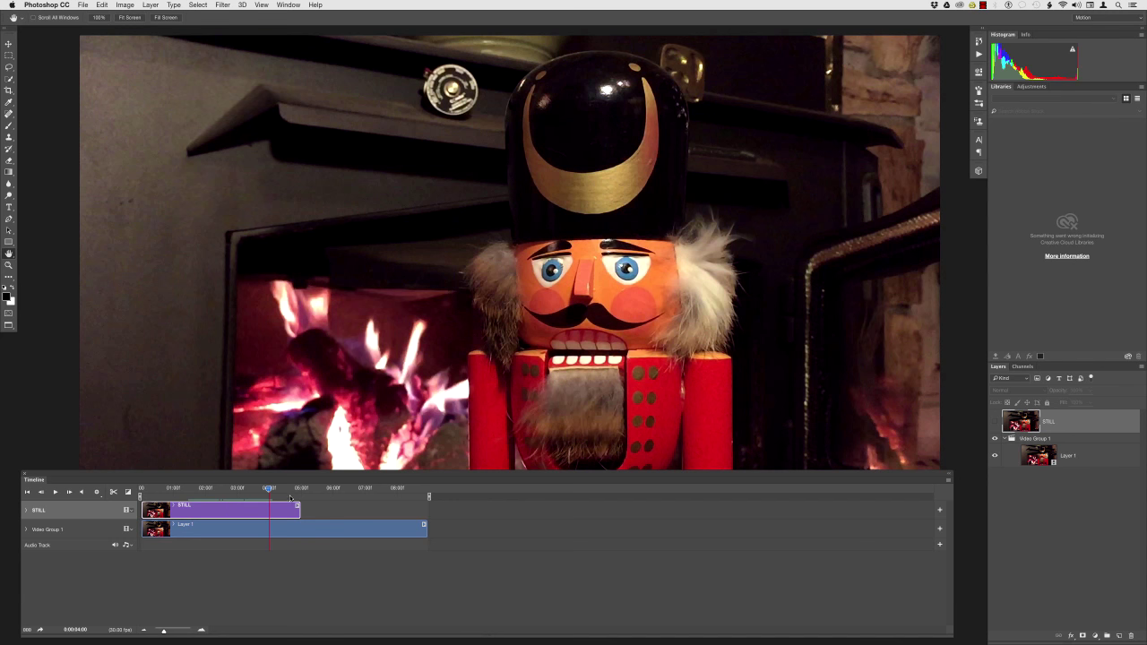
{"action": "mouse_move", "coordinate": [268, 490]}
{"action": "left_mouse_down"}
{"action": "mouse_move", "coordinate": [256, 490]}
{"action": "mouse_move", "coordinate": [274, 492]}
{"action": "left_mouse_up"}
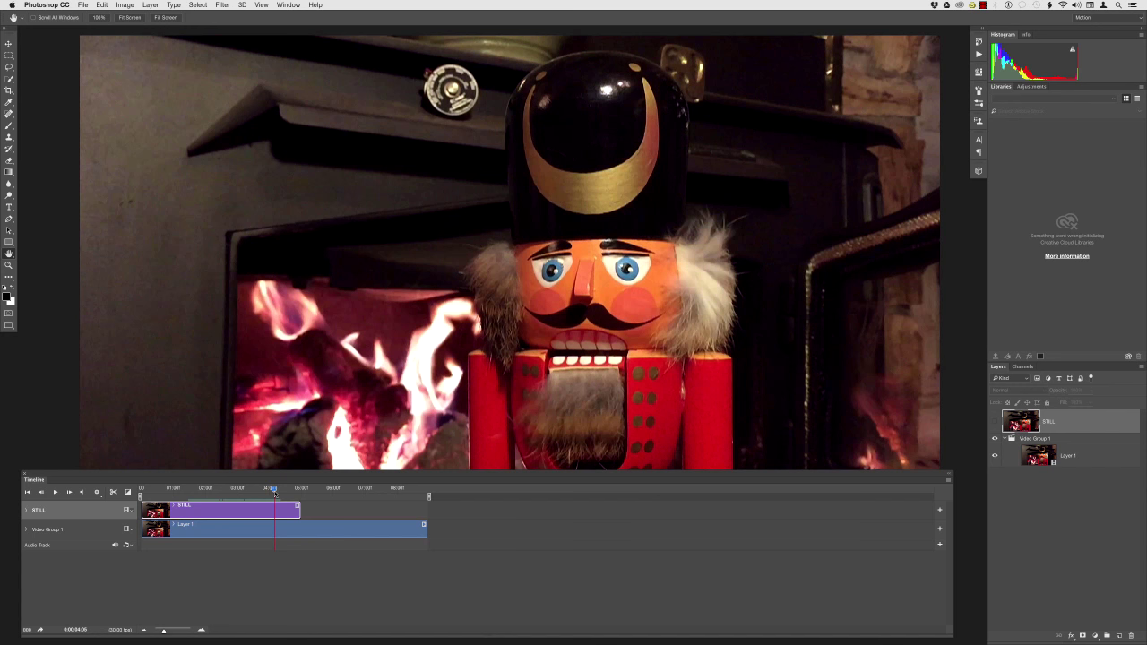
{"action": "left_click_drag", "start_coordinate": [275, 493], "coordinate": [272, 494]}
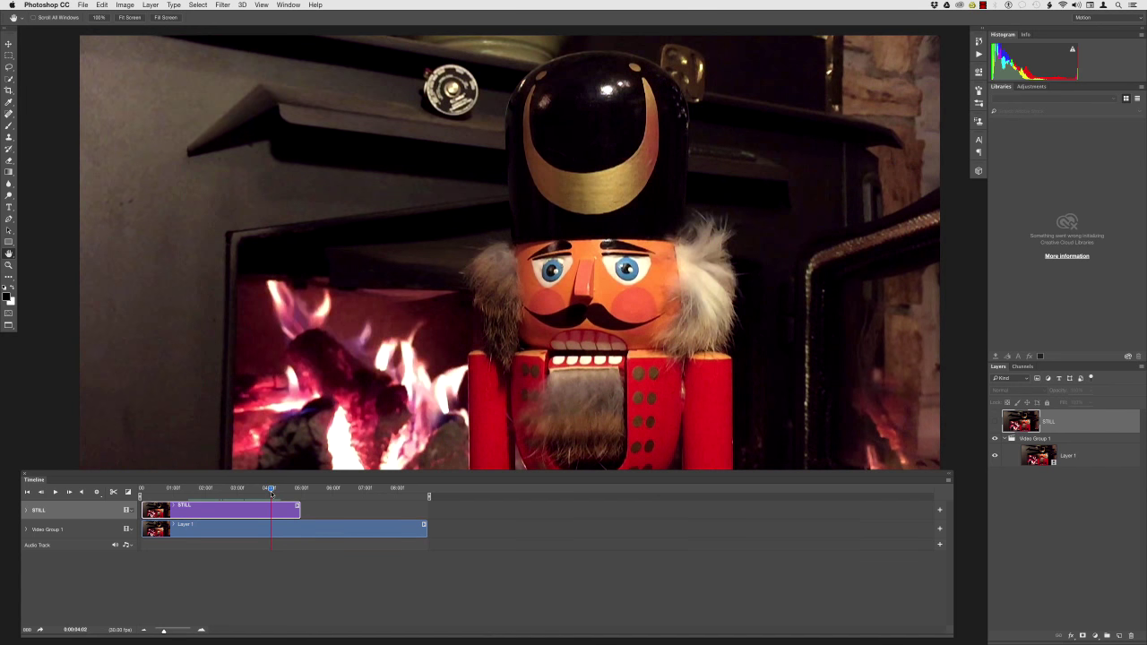
{"action": "mouse_move", "coordinate": [272, 493]}
{"action": "left_mouse_down"}
{"action": "mouse_move", "coordinate": [237, 493]}
{"action": "mouse_move", "coordinate": [334, 492]}
{"action": "mouse_move", "coordinate": [269, 496]}
{"action": "left_mouse_up"}
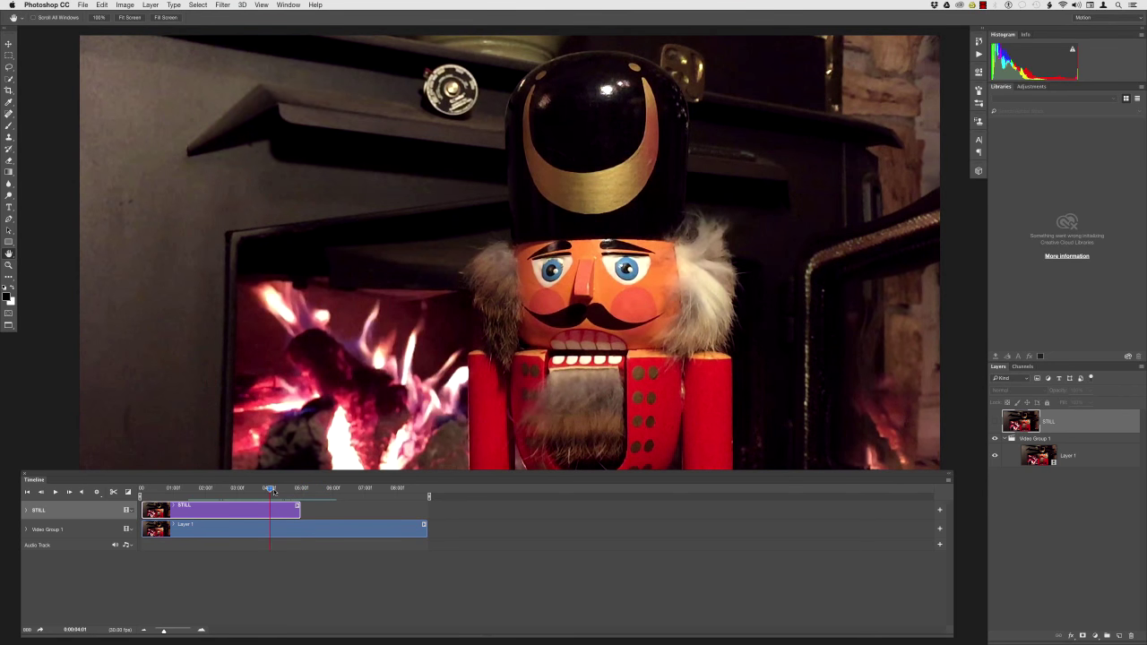
{"action": "key", "text": "Left"}
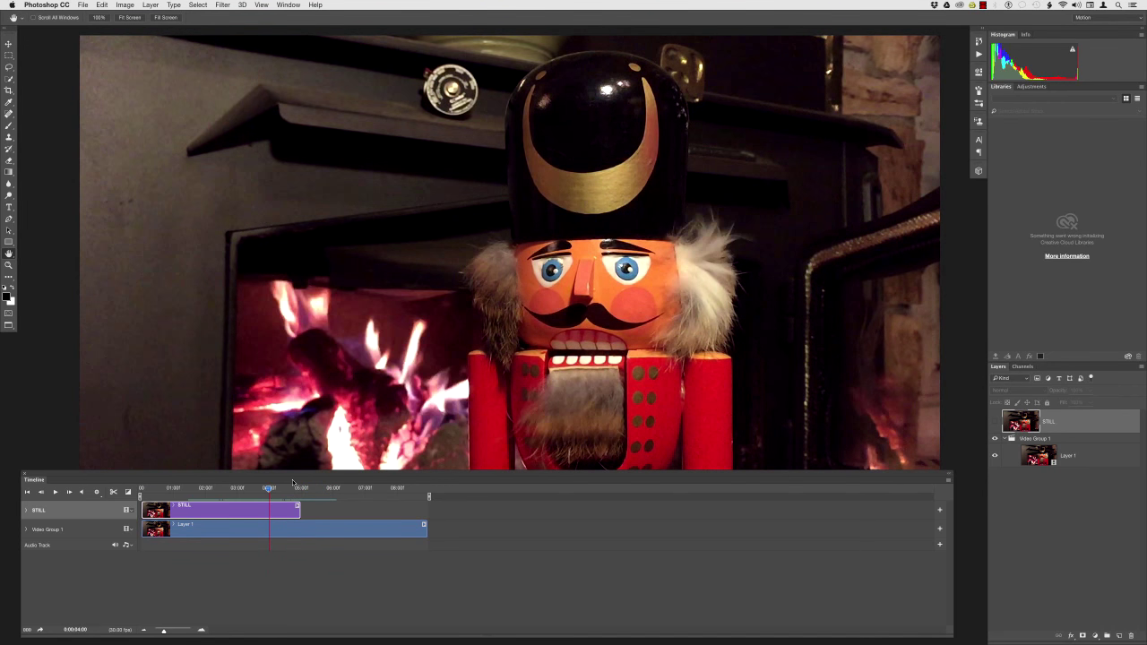
{"action": "left_click", "coordinate": [232, 527]}
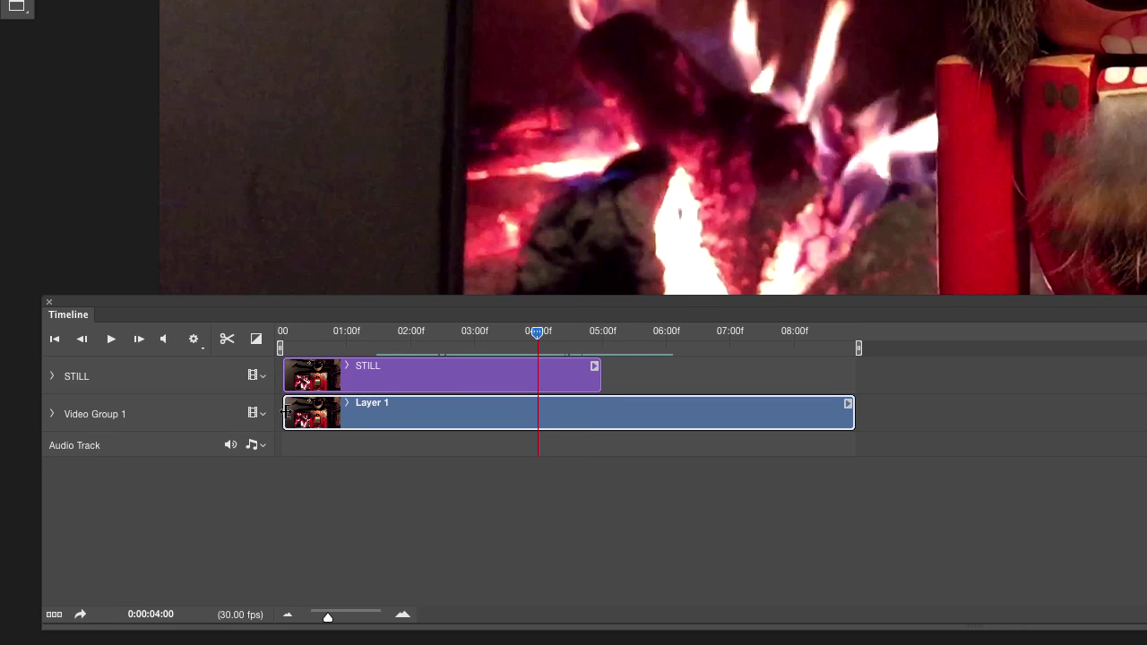
{"action": "left_click_drag", "start_coordinate": [284, 413], "coordinate": [538, 420]}
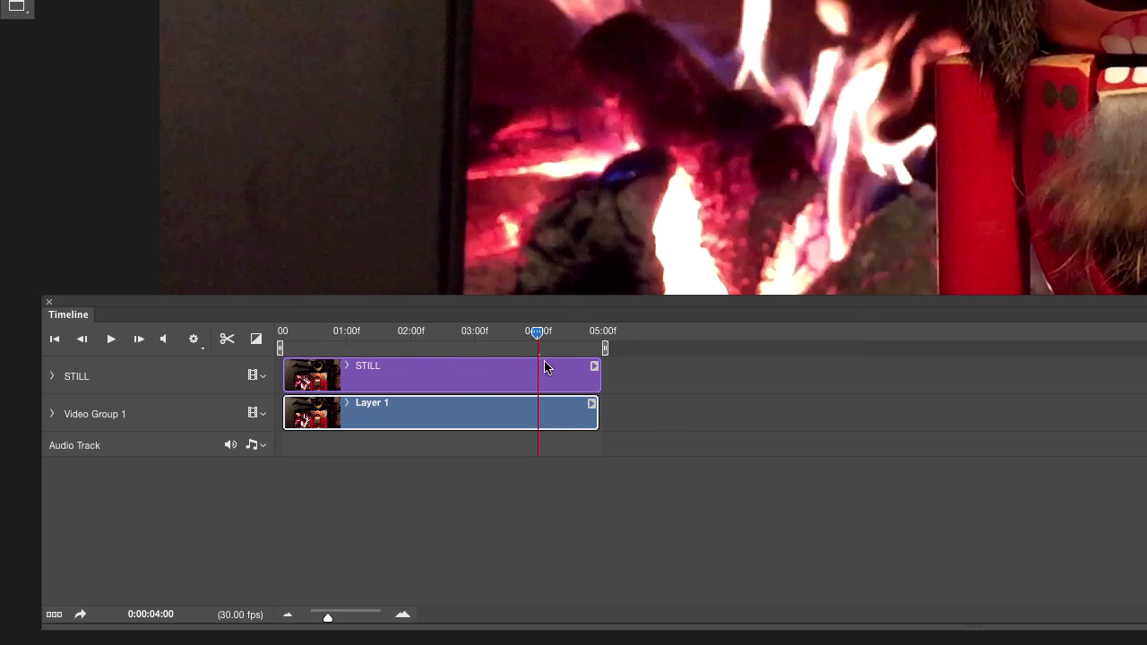
Position the playhead at 0:00:02:00 and trim the end of the Layer 1 video clip to it.
{"action": "left_click", "coordinate": [469, 331]}
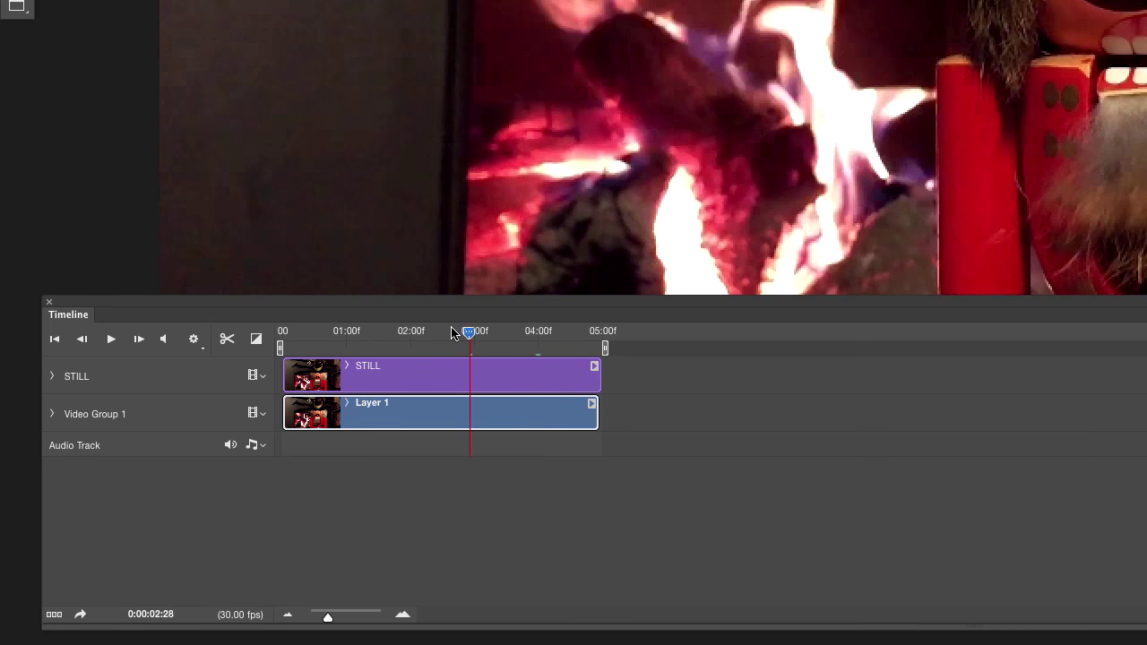
{"action": "left_click_drag", "start_coordinate": [454, 333], "coordinate": [409, 332]}
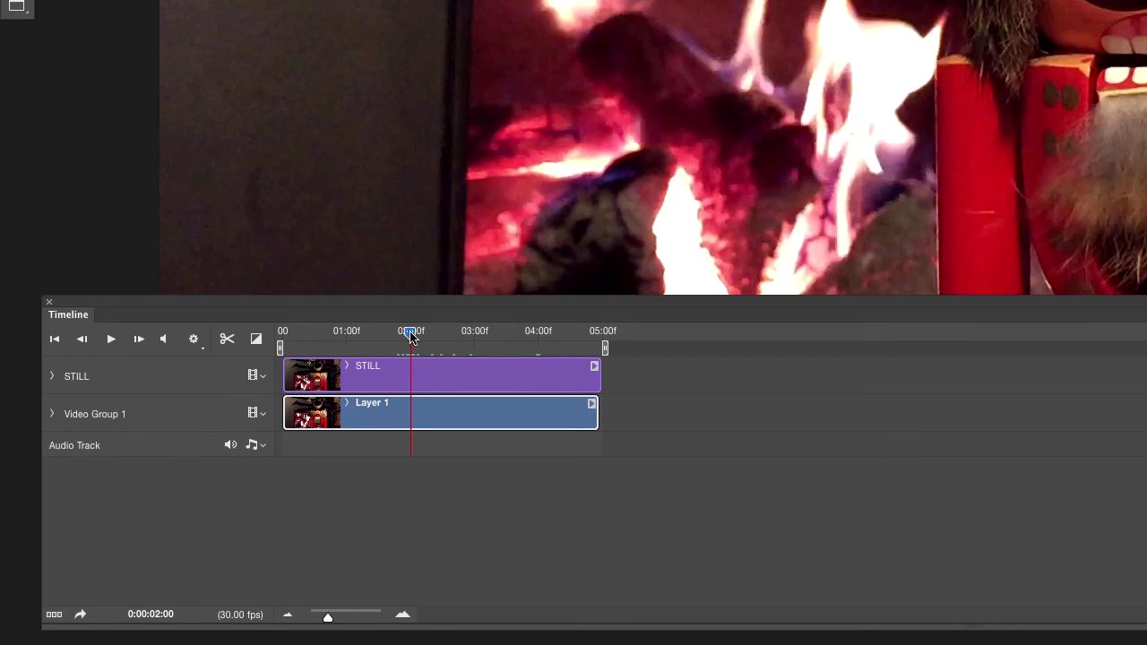
{"action": "left_click", "coordinate": [283, 333]}
{"action": "left_click_drag", "start_coordinate": [284, 334], "coordinate": [408, 328]}
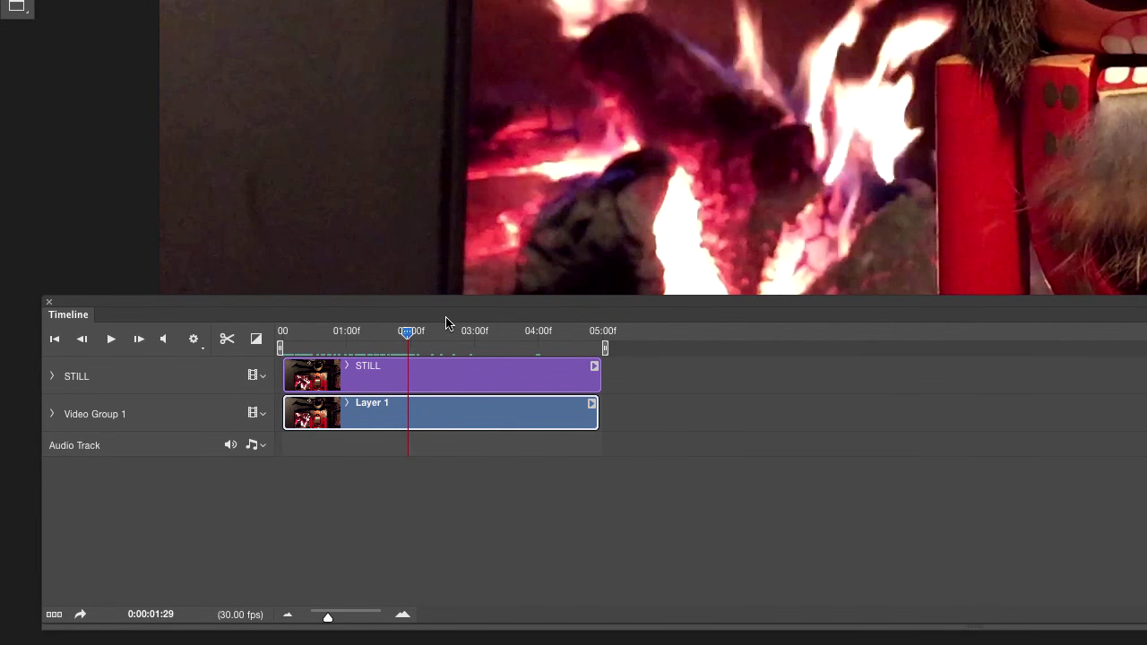
{"action": "key", "text": "Right"}
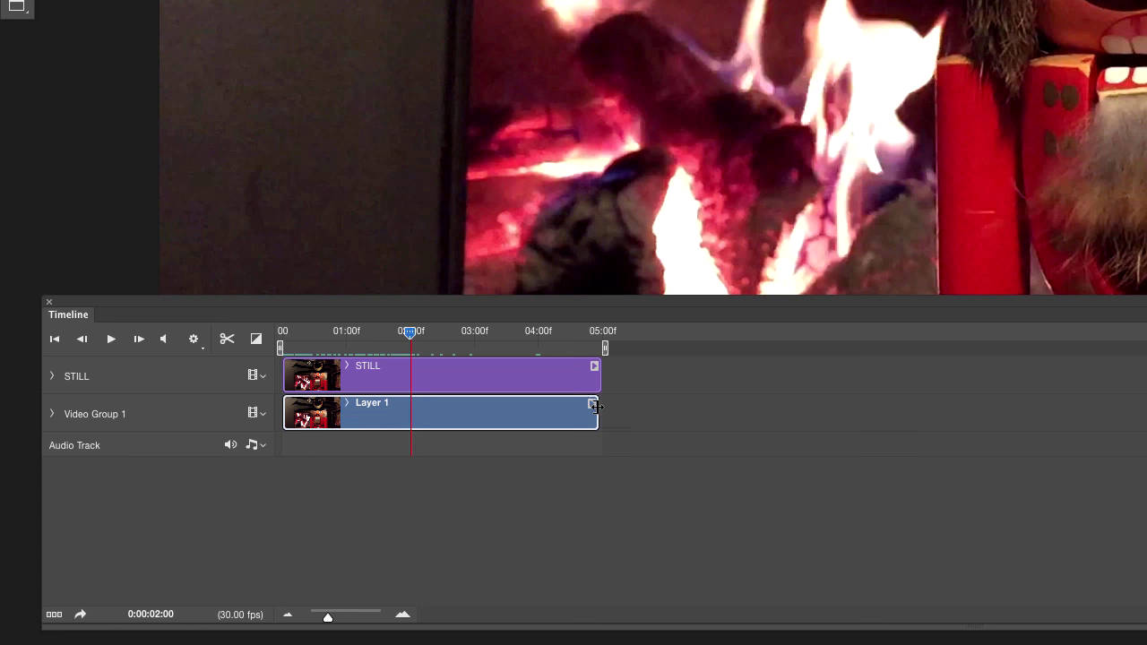
{"action": "left_click_drag", "start_coordinate": [597, 410], "coordinate": [410, 412]}
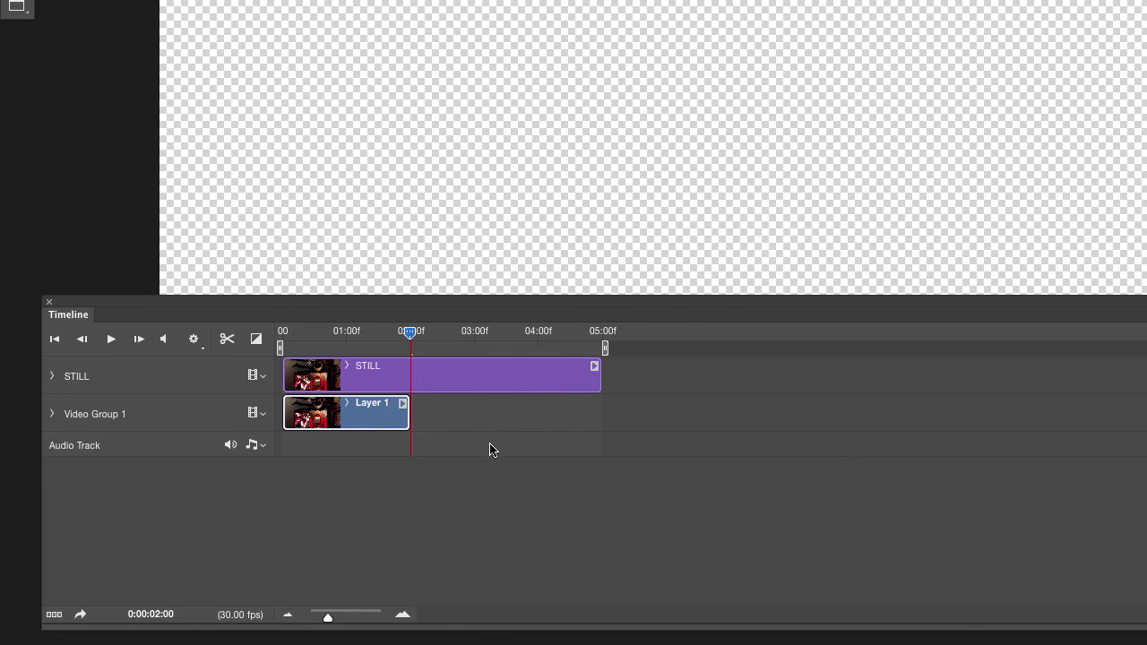
Trim the end of the STILL clip to match the Layer 1 clip's end at 02:00f.
{"action": "left_click_drag", "start_coordinate": [329, 618], "coordinate": [340, 619]}
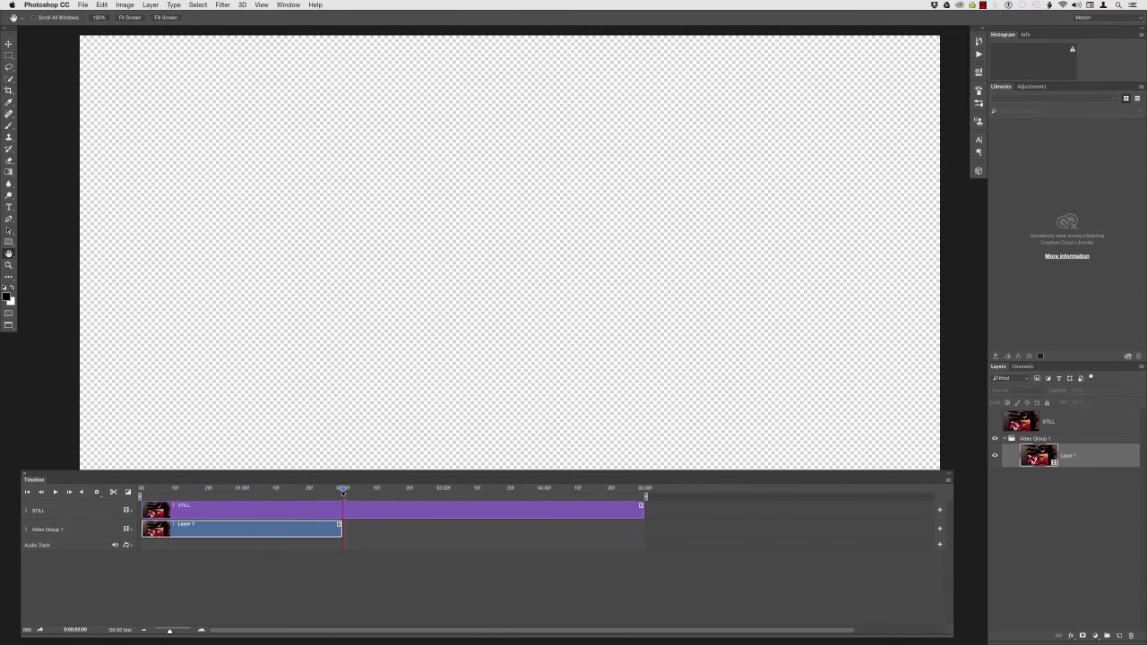
{"action": "left_click_drag", "start_coordinate": [342, 491], "coordinate": [329, 490]}
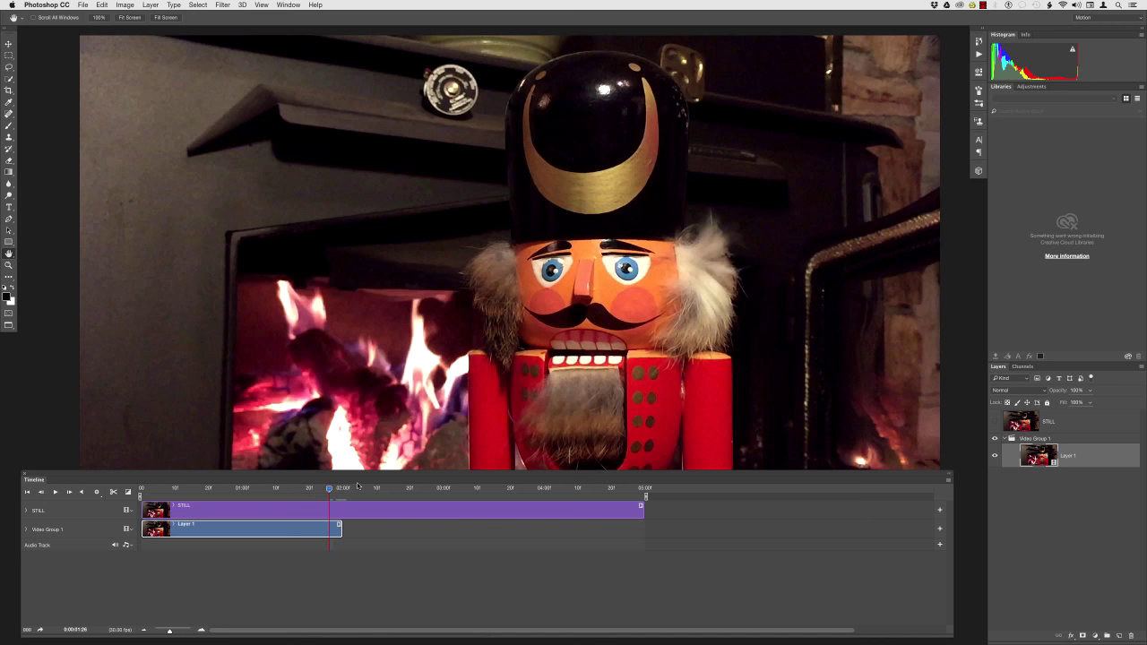
{"action": "left_click_drag", "start_coordinate": [340, 528], "coordinate": [488, 529]}
{"action": "key", "text": "super+z"}
{"action": "left_click", "coordinate": [541, 513]}
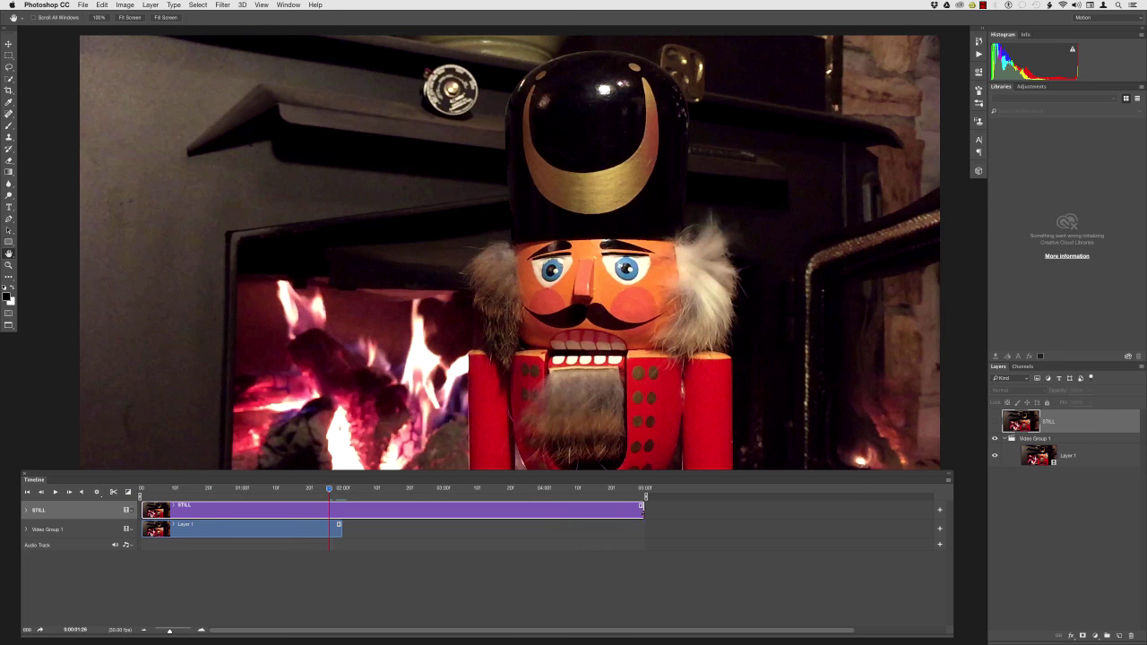
{"action": "left_click_drag", "start_coordinate": [641, 509], "coordinate": [354, 503]}
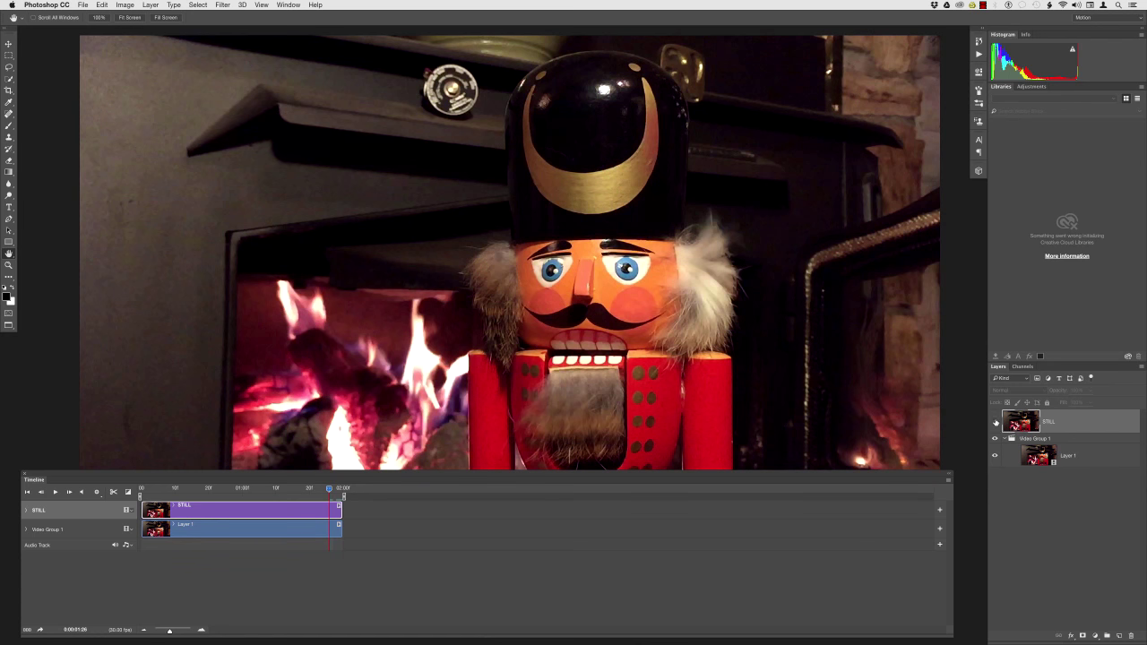
Make the STILL layer visible and add a white layer mask to it.
{"action": "left_click", "coordinate": [996, 423]}
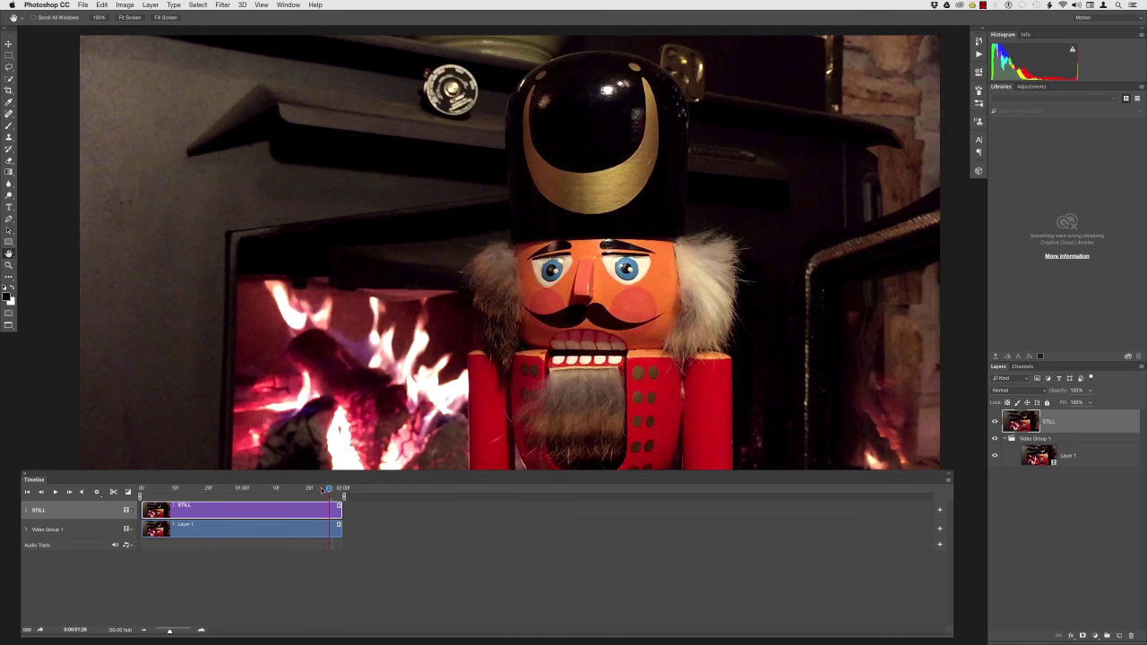
{"action": "mouse_move", "coordinate": [323, 489]}
{"action": "left_mouse_down"}
{"action": "mouse_move", "coordinate": [254, 491]}
{"action": "mouse_move", "coordinate": [302, 489]}
{"action": "left_mouse_up"}
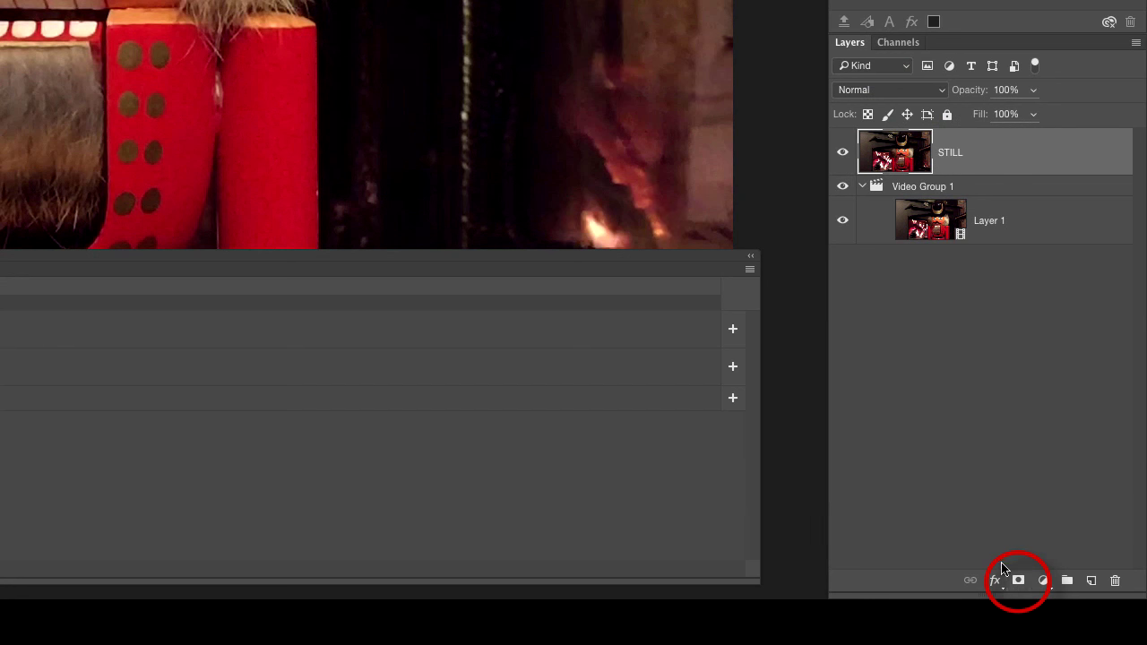
{"action": "left_click", "coordinate": [1019, 581]}
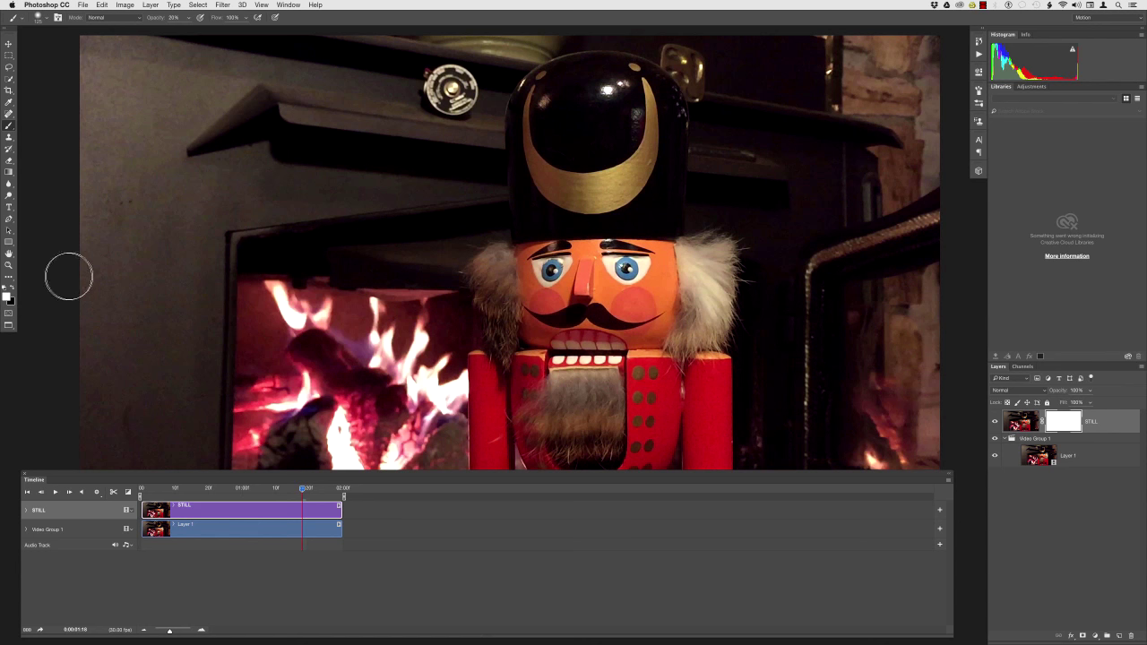
Paint black at 100% brush opacity on the STILL mask over the nutcracker's white side hair and show the red mask overlay.
{"action": "key", "text": "x"}
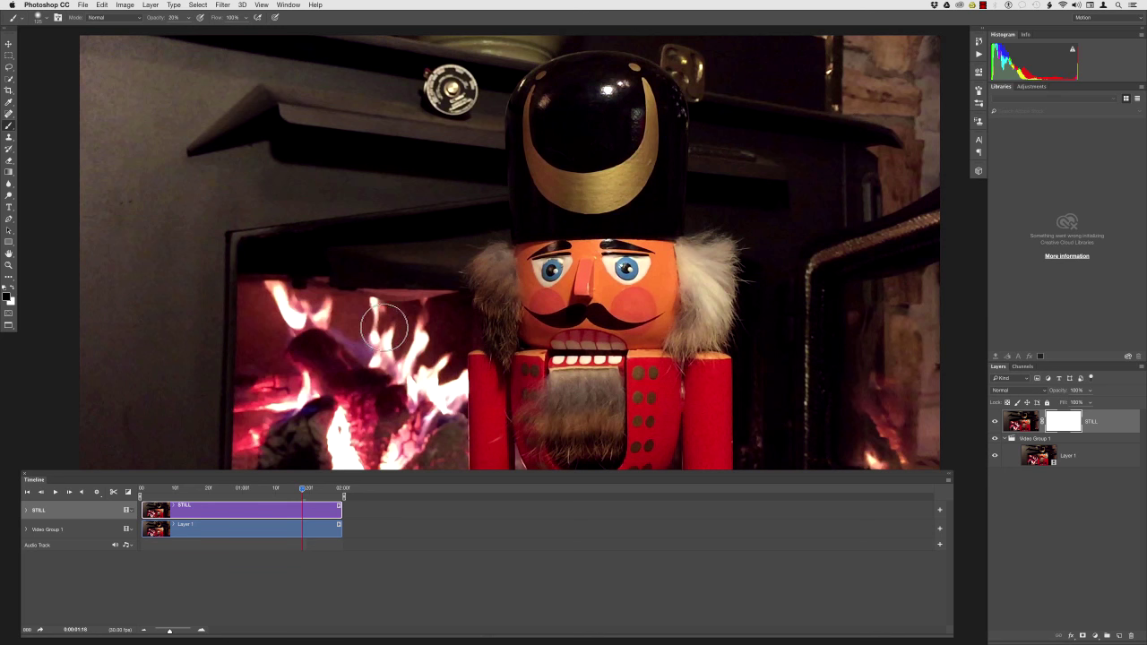
{"action": "key", "text": "3"}
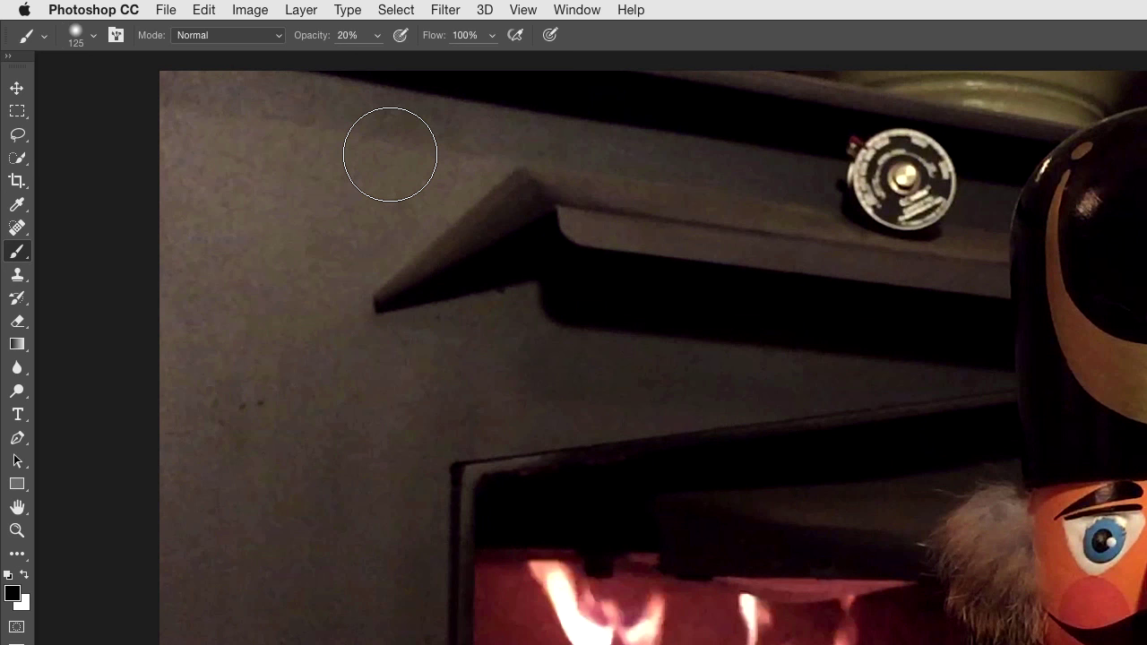
{"action": "key", "text": "0"}
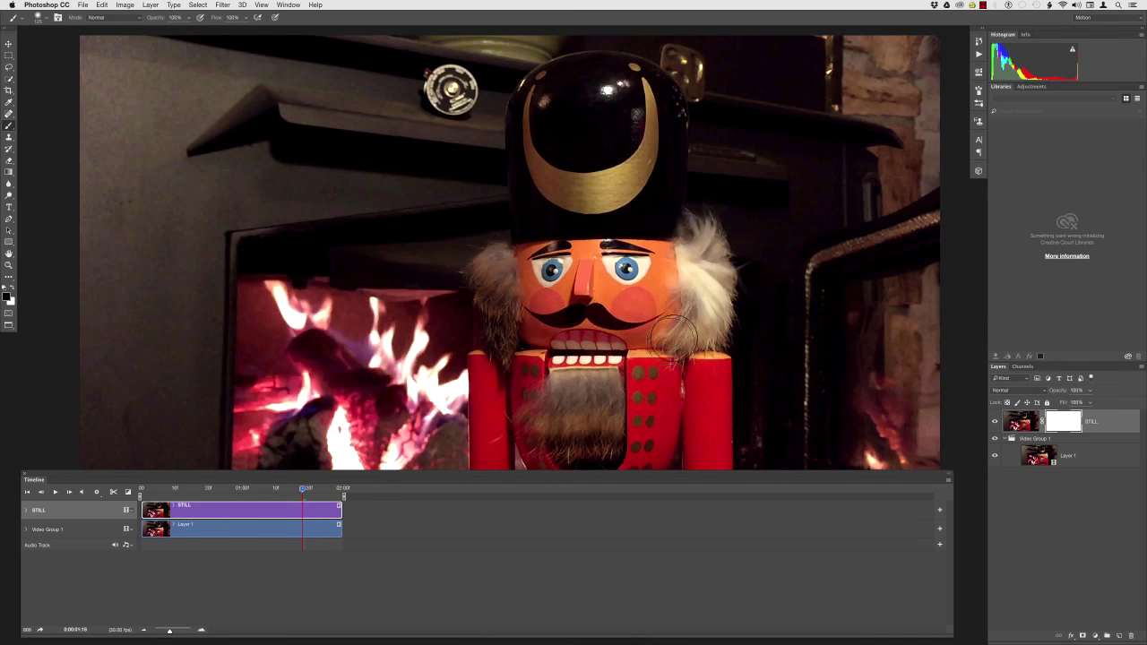
{"action": "left_click_drag", "start_coordinate": [696, 255], "coordinate": [700, 268]}
{"action": "key", "text": "backslash"}
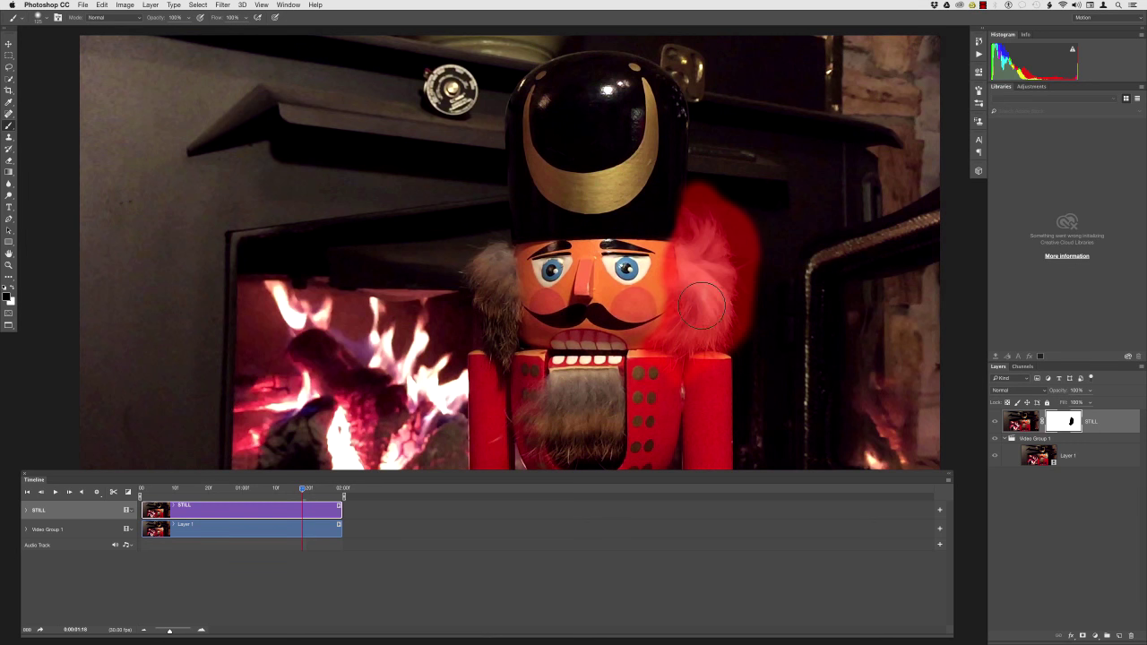
Paint black on the STILL mask over the nutcracker's whole beard.
{"action": "mouse_move", "coordinate": [629, 397]}
{"action": "left_mouse_down"}
{"action": "mouse_move", "coordinate": [616, 381]}
{"action": "mouse_move", "coordinate": [570, 383]}
{"action": "mouse_move", "coordinate": [546, 399]}
{"action": "mouse_move", "coordinate": [544, 439]}
{"action": "left_mouse_up"}
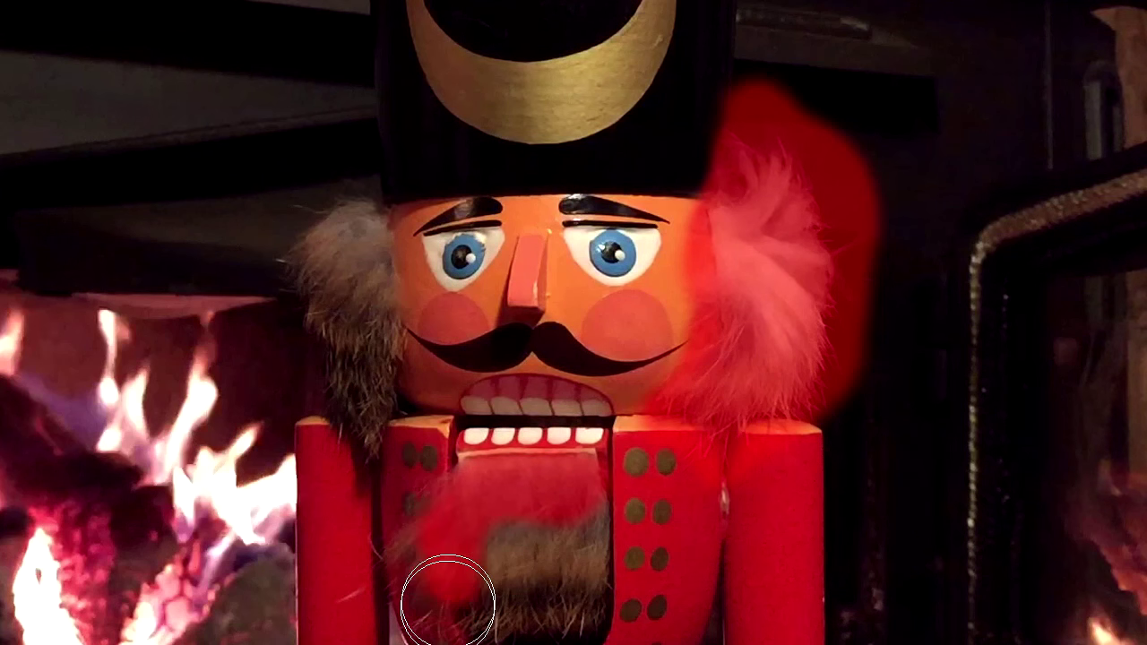
{"action": "mouse_move", "coordinate": [449, 601]}
{"action": "left_mouse_down"}
{"action": "mouse_move", "coordinate": [504, 554]}
{"action": "mouse_move", "coordinate": [525, 584]}
{"action": "left_mouse_up"}
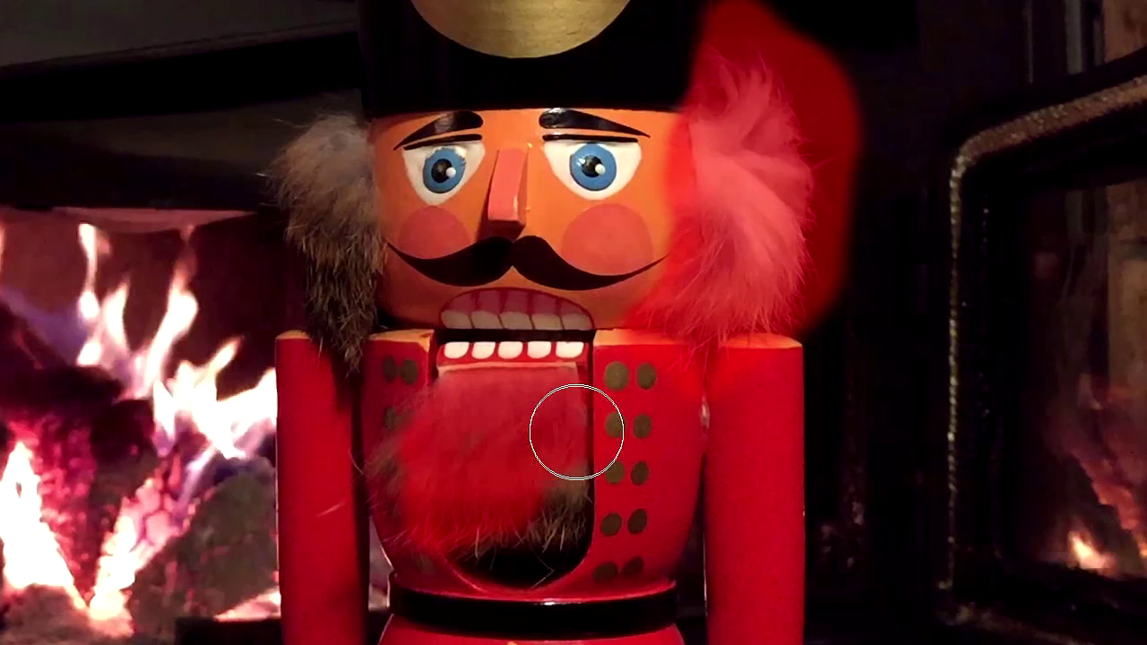
{"action": "mouse_move", "coordinate": [577, 432]}
{"action": "left_mouse_down"}
{"action": "mouse_move", "coordinate": [561, 509]}
{"action": "mouse_move", "coordinate": [570, 524]}
{"action": "mouse_move", "coordinate": [457, 540]}
{"action": "mouse_move", "coordinate": [406, 468]}
{"action": "mouse_move", "coordinate": [394, 475]}
{"action": "mouse_move", "coordinate": [440, 411]}
{"action": "mouse_move", "coordinate": [559, 396]}
{"action": "mouse_move", "coordinate": [434, 442]}
{"action": "mouse_move", "coordinate": [387, 492]}
{"action": "mouse_move", "coordinate": [409, 518]}
{"action": "mouse_move", "coordinate": [411, 547]}
{"action": "mouse_move", "coordinate": [543, 535]}
{"action": "left_mouse_up"}
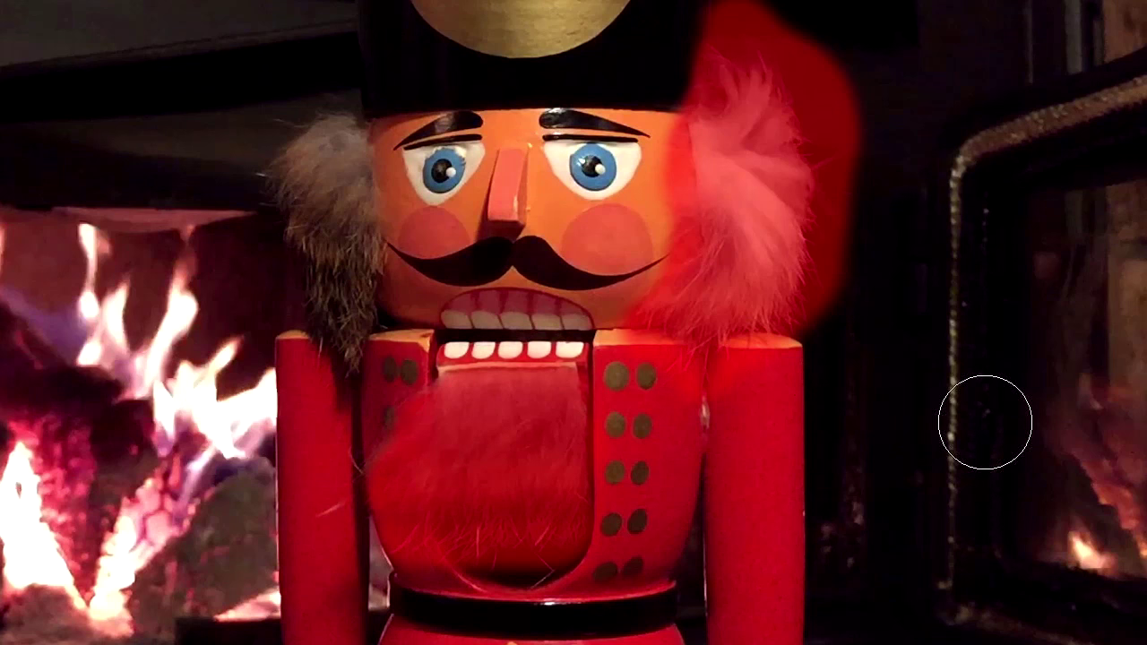
Paint black on the STILL mask over the fire's reflection in the open stove door's glass.
{"action": "left_click_drag", "start_coordinate": [834, 429], "coordinate": [693, 406]}
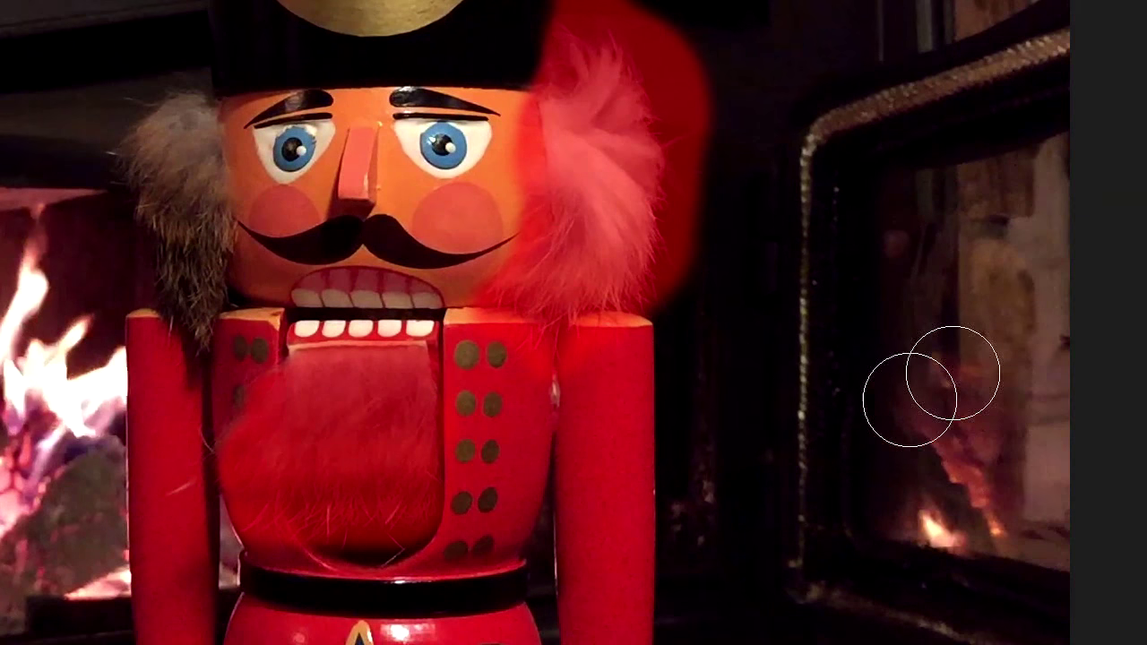
{"action": "left_click", "coordinate": [905, 394]}
{"action": "mouse_move", "coordinate": [908, 390]}
{"action": "left_mouse_down"}
{"action": "mouse_move", "coordinate": [902, 515]}
{"action": "mouse_move", "coordinate": [964, 550]}
{"action": "mouse_move", "coordinate": [1016, 543]}
{"action": "mouse_move", "coordinate": [971, 413]}
{"action": "mouse_move", "coordinate": [985, 515]}
{"action": "mouse_move", "coordinate": [974, 513]}
{"action": "mouse_move", "coordinate": [958, 416]}
{"action": "mouse_move", "coordinate": [901, 310]}
{"action": "mouse_move", "coordinate": [902, 260]}
{"action": "mouse_move", "coordinate": [908, 493]}
{"action": "mouse_move", "coordinate": [938, 527]}
{"action": "mouse_move", "coordinate": [990, 556]}
{"action": "mouse_move", "coordinate": [967, 521]}
{"action": "mouse_move", "coordinate": [985, 521]}
{"action": "mouse_move", "coordinate": [918, 272]}
{"action": "mouse_move", "coordinate": [955, 393]}
{"action": "mouse_move", "coordinate": [922, 440]}
{"action": "mouse_move", "coordinate": [944, 448]}
{"action": "mouse_move", "coordinate": [927, 313]}
{"action": "left_mouse_up"}
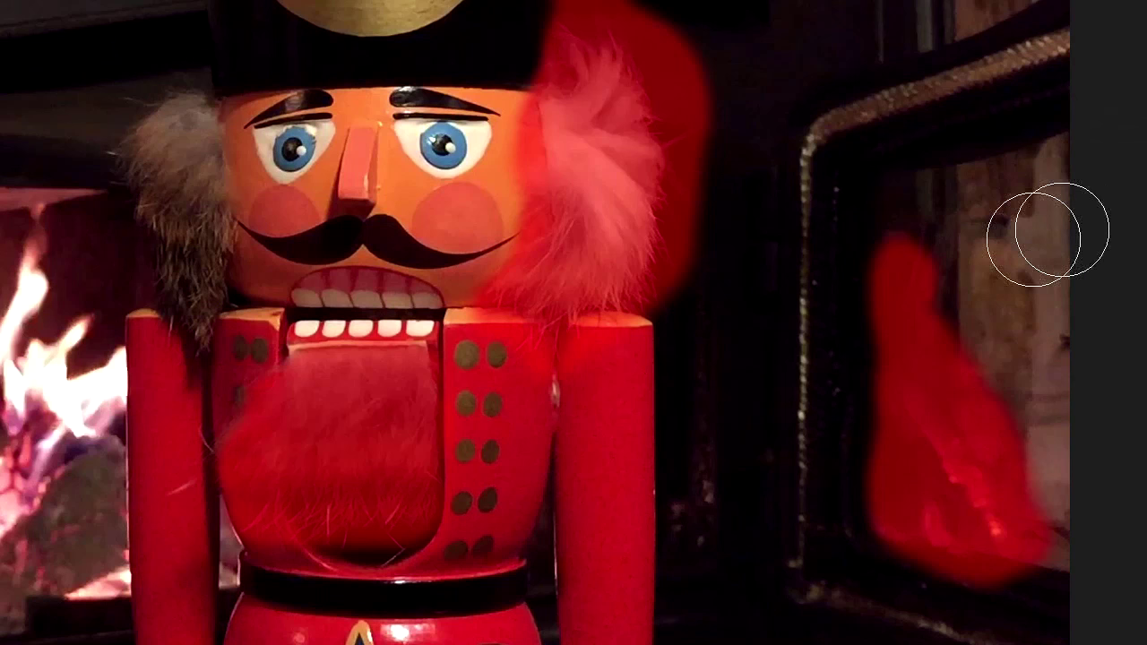
{"action": "mouse_move", "coordinate": [919, 310]}
{"action": "left_mouse_down"}
{"action": "mouse_move", "coordinate": [981, 417]}
{"action": "mouse_move", "coordinate": [963, 343]}
{"action": "mouse_move", "coordinate": [962, 371]}
{"action": "mouse_move", "coordinate": [1022, 518]}
{"action": "mouse_move", "coordinate": [994, 458]}
{"action": "mouse_move", "coordinate": [1027, 479]}
{"action": "mouse_move", "coordinate": [932, 256]}
{"action": "mouse_move", "coordinate": [1010, 431]}
{"action": "mouse_move", "coordinate": [1040, 548]}
{"action": "mouse_move", "coordinate": [1068, 555]}
{"action": "mouse_move", "coordinate": [974, 333]}
{"action": "mouse_move", "coordinate": [910, 242]}
{"action": "mouse_move", "coordinate": [1024, 568]}
{"action": "mouse_move", "coordinate": [1032, 550]}
{"action": "mouse_move", "coordinate": [950, 305]}
{"action": "mouse_move", "coordinate": [1052, 500]}
{"action": "mouse_move", "coordinate": [1127, 588]}
{"action": "mouse_move", "coordinate": [1024, 552]}
{"action": "mouse_move", "coordinate": [1125, 511]}
{"action": "left_mouse_up"}
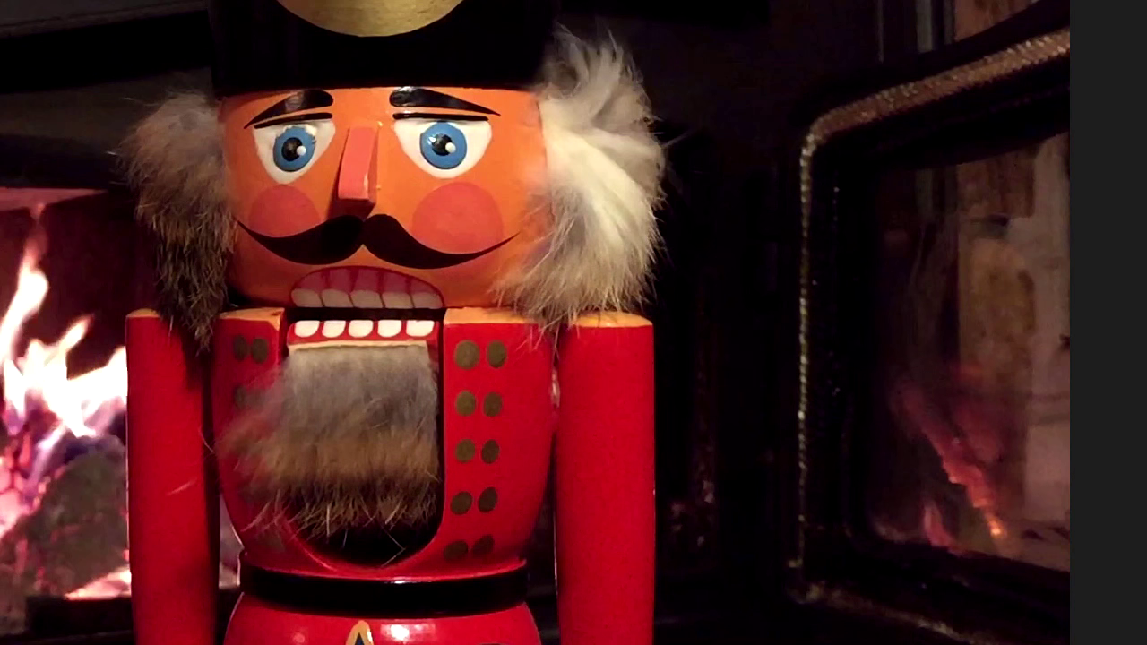
Turn off the mask overlay and check the masked areas by hiding and reshowing Layer 1.
{"action": "key", "text": "Delete"}
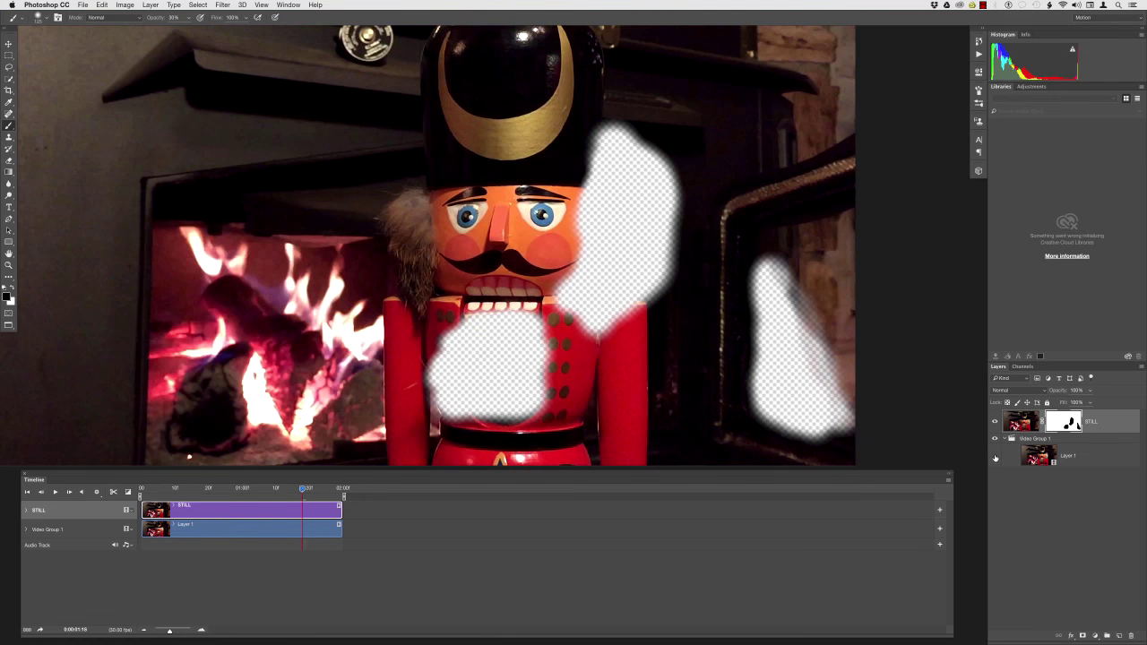
{"action": "left_click", "coordinate": [995, 457]}
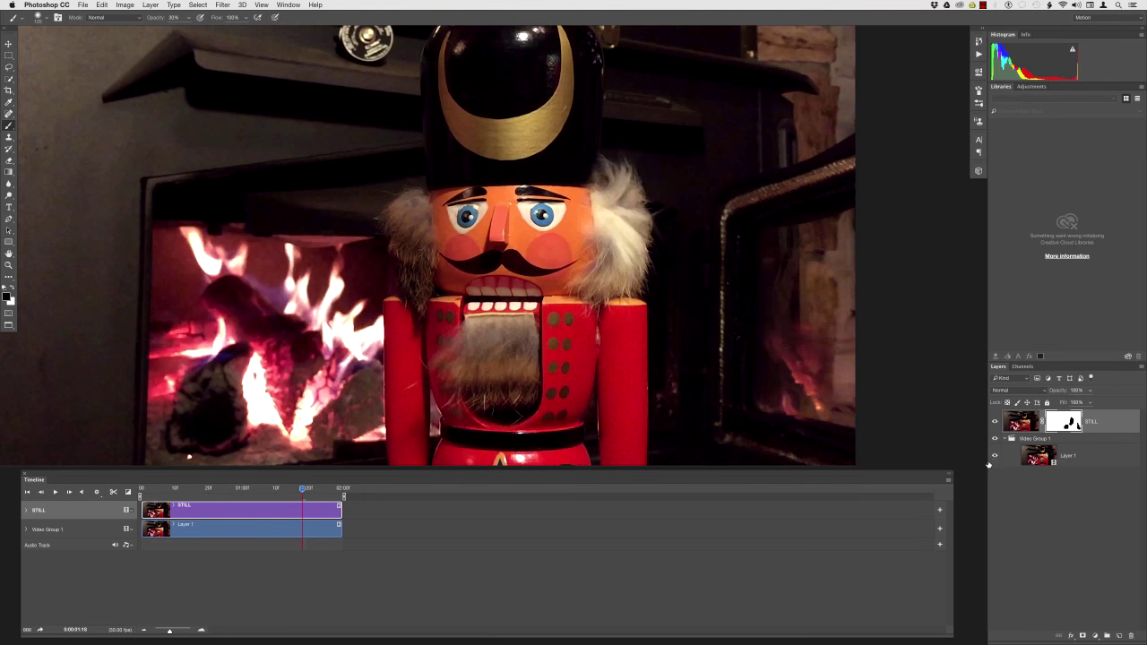
{"action": "left_click", "coordinate": [975, 454]}
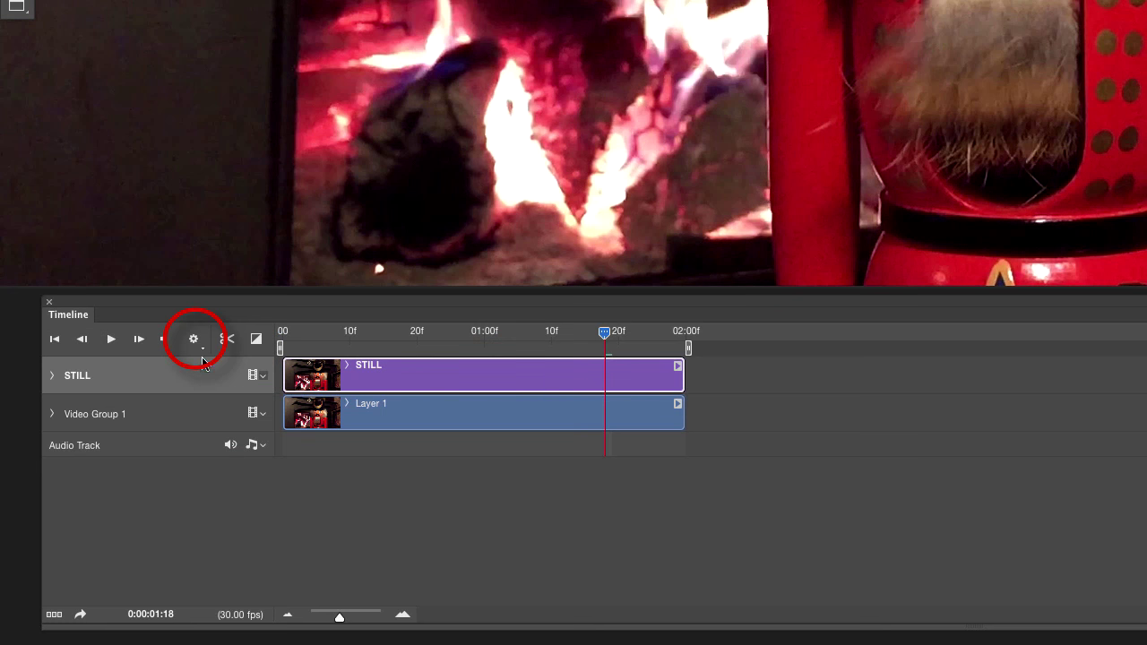
Check that Loop Playback and Enable Timeline Shortcut Keys are turned on for the timeline.
{"action": "left_click", "coordinate": [194, 341]}
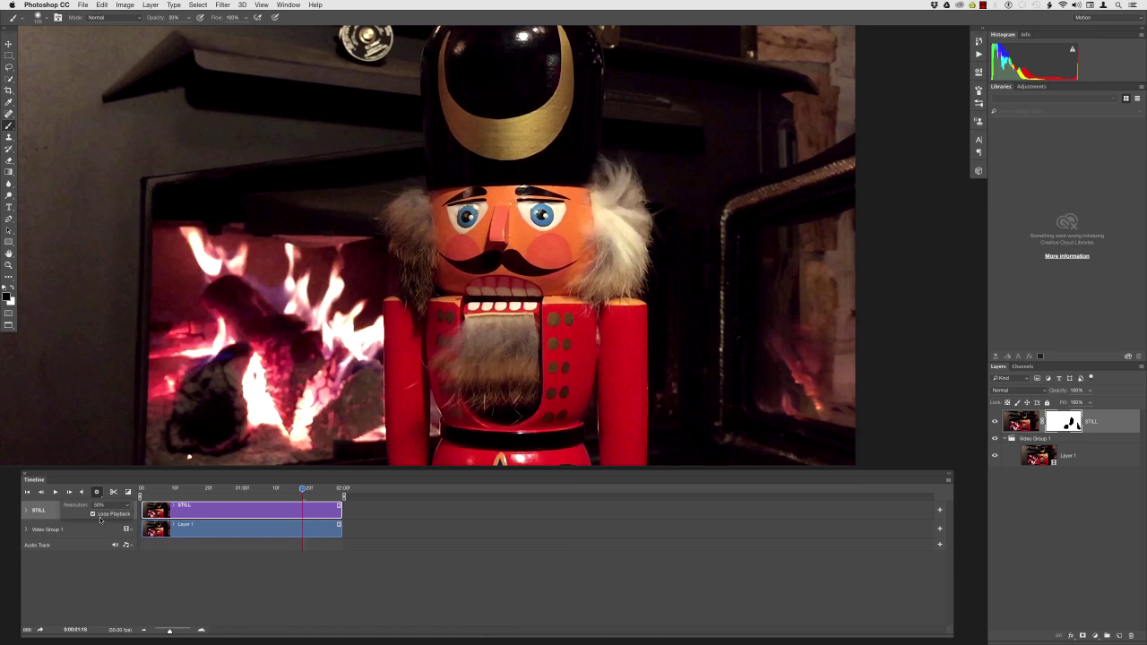
{"action": "left_click", "coordinate": [97, 491]}
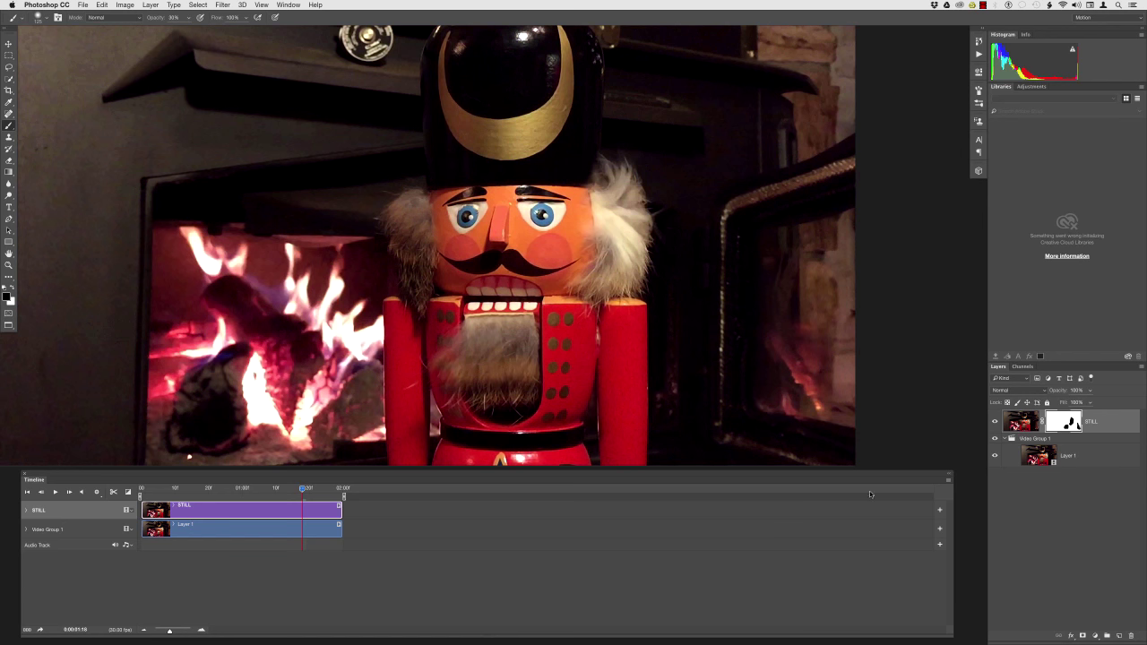
{"action": "left_click", "coordinate": [950, 485]}
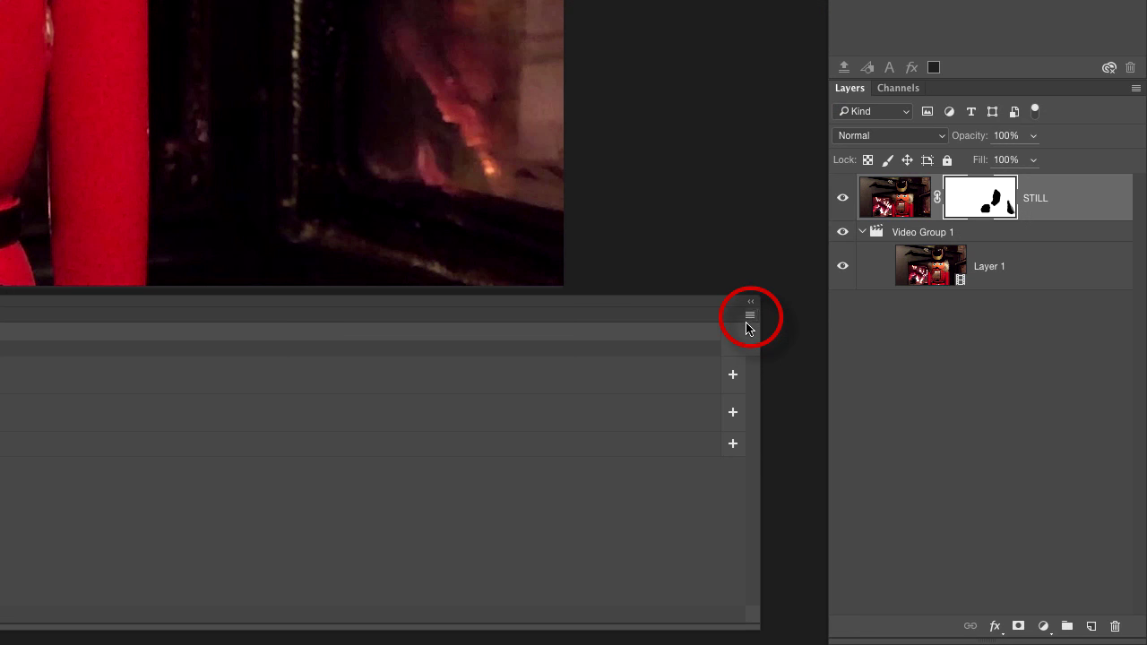
{"action": "left_click", "coordinate": [751, 316]}
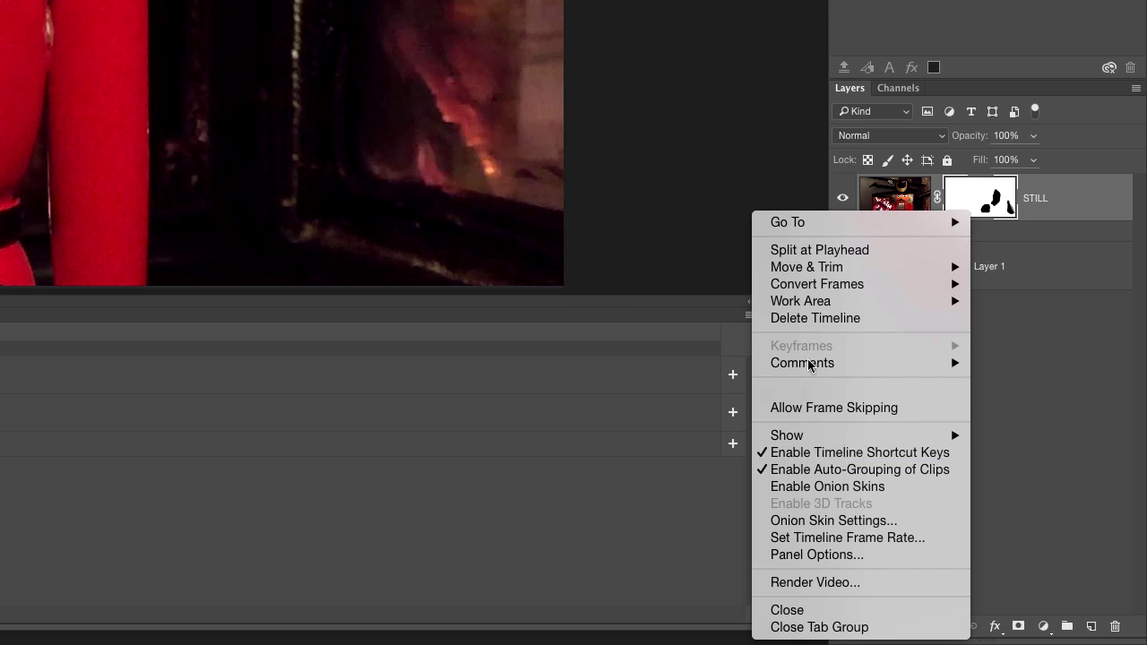
{"action": "left_click", "coordinate": [708, 282]}
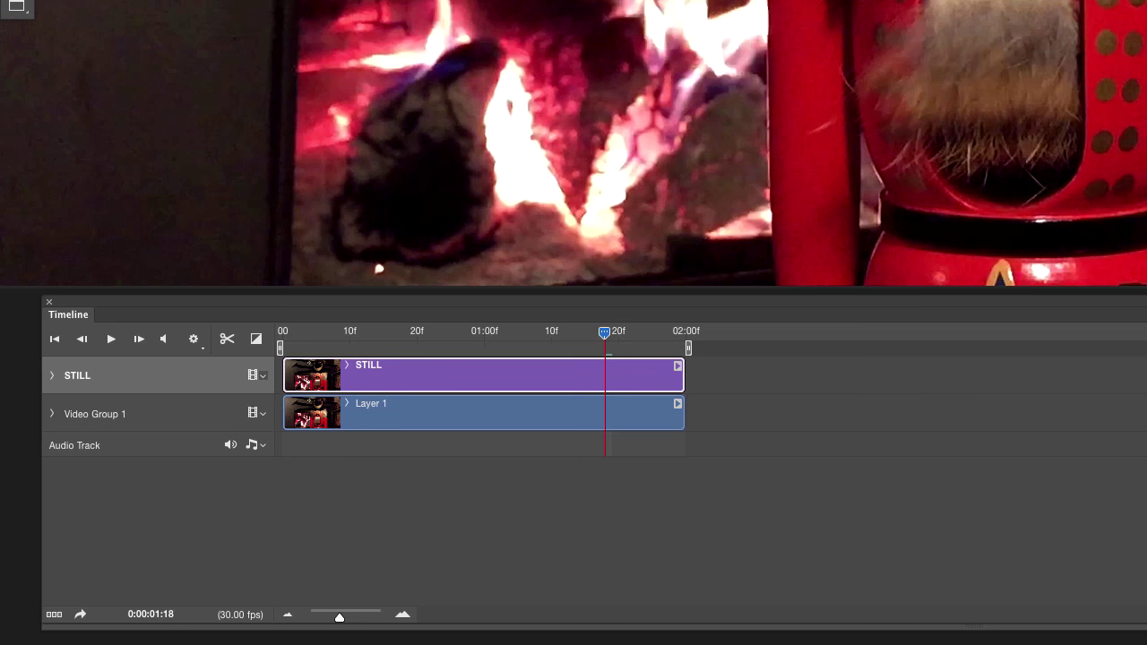
Step the playhead forward and backward a few frames around 0:00:01:18, and play the looping animation.
{"action": "key", "text": "Right"}
{"action": "key", "text": "Right"}
{"action": "key", "text": "Right"}
{"action": "key", "text": "Right"}
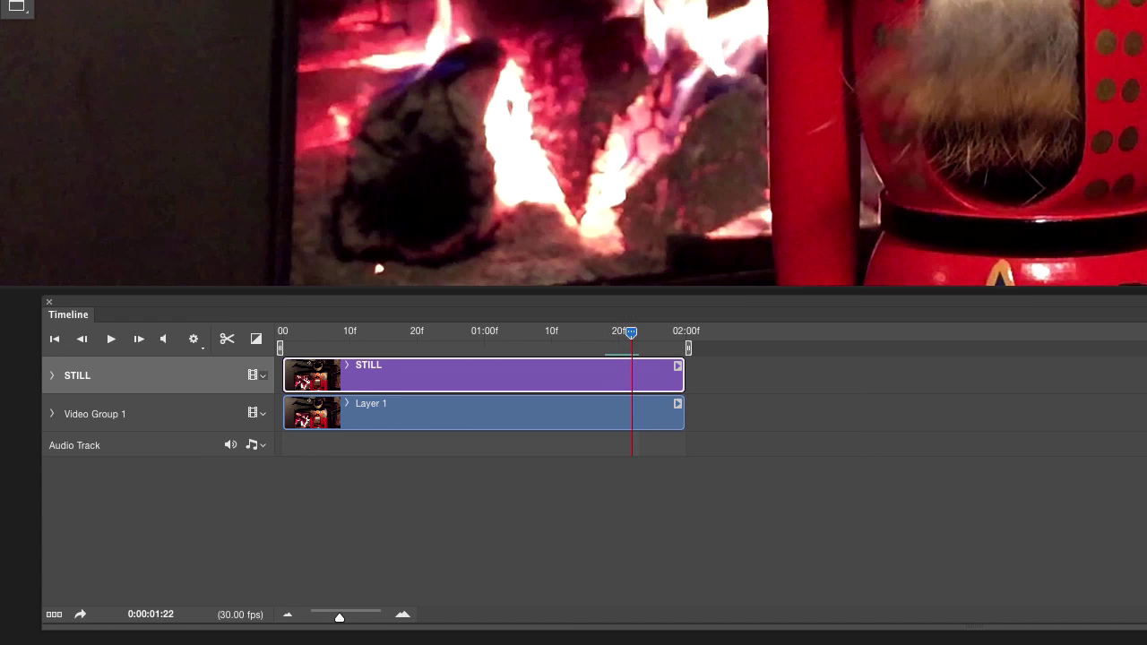
{"action": "key", "text": "Left"}
{"action": "key", "text": "Left"}
{"action": "key", "text": "Left"}
{"action": "key", "text": "Left"}
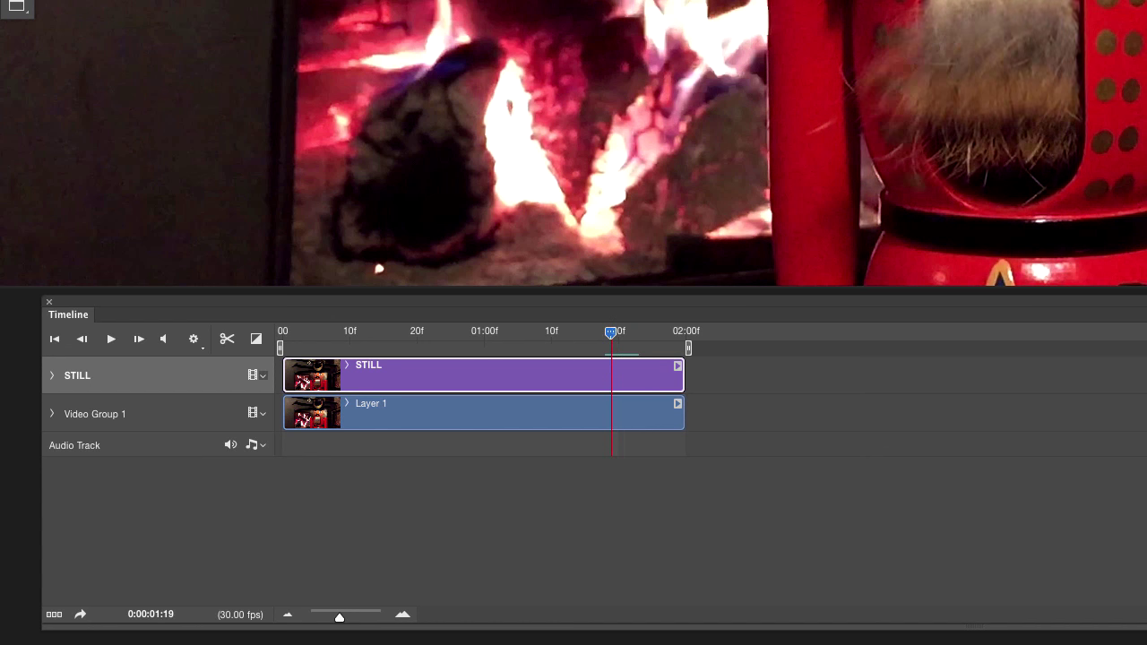
{"action": "key", "text": "Left"}
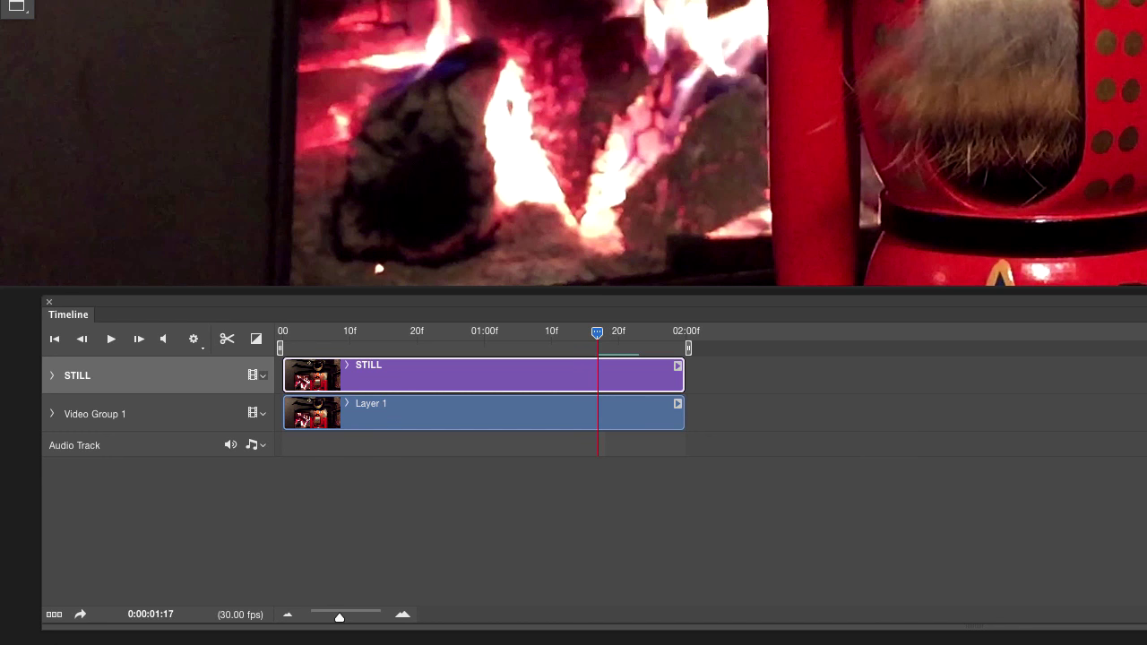
{"action": "key", "text": "Right"}
{"action": "key", "text": "Right"}
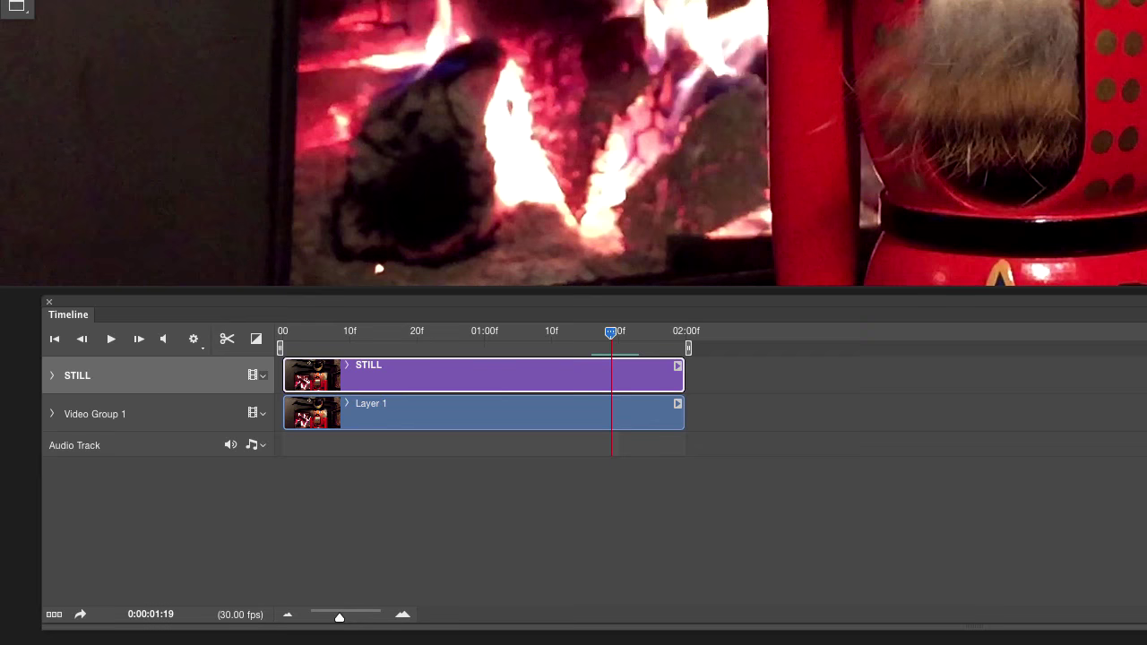
{"action": "key", "text": "space"}
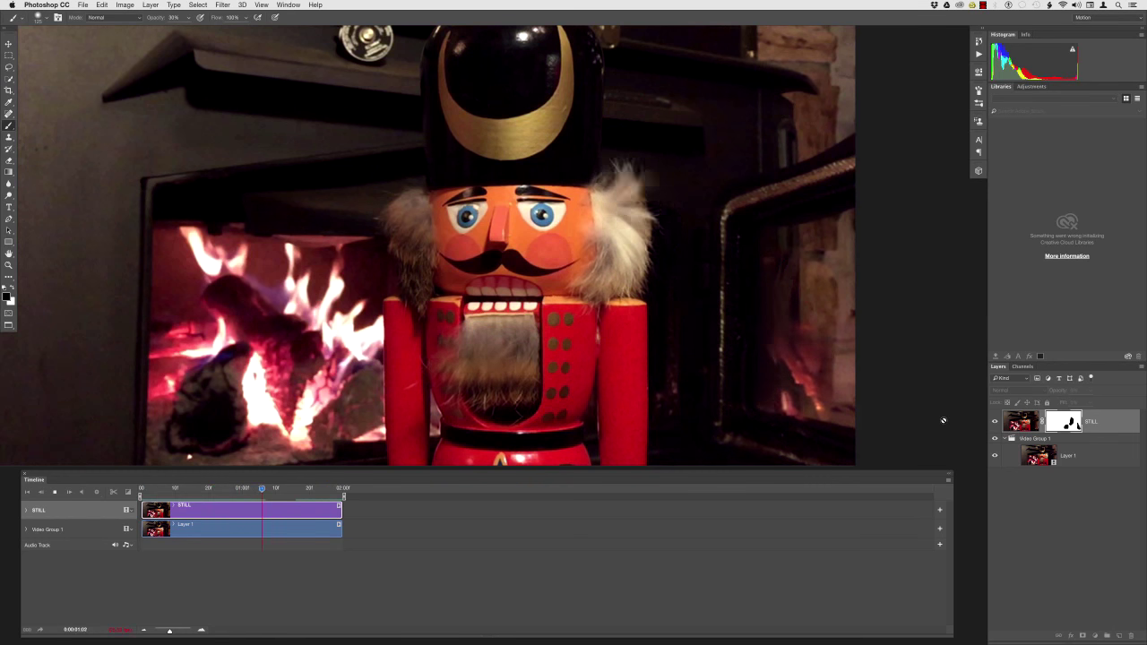
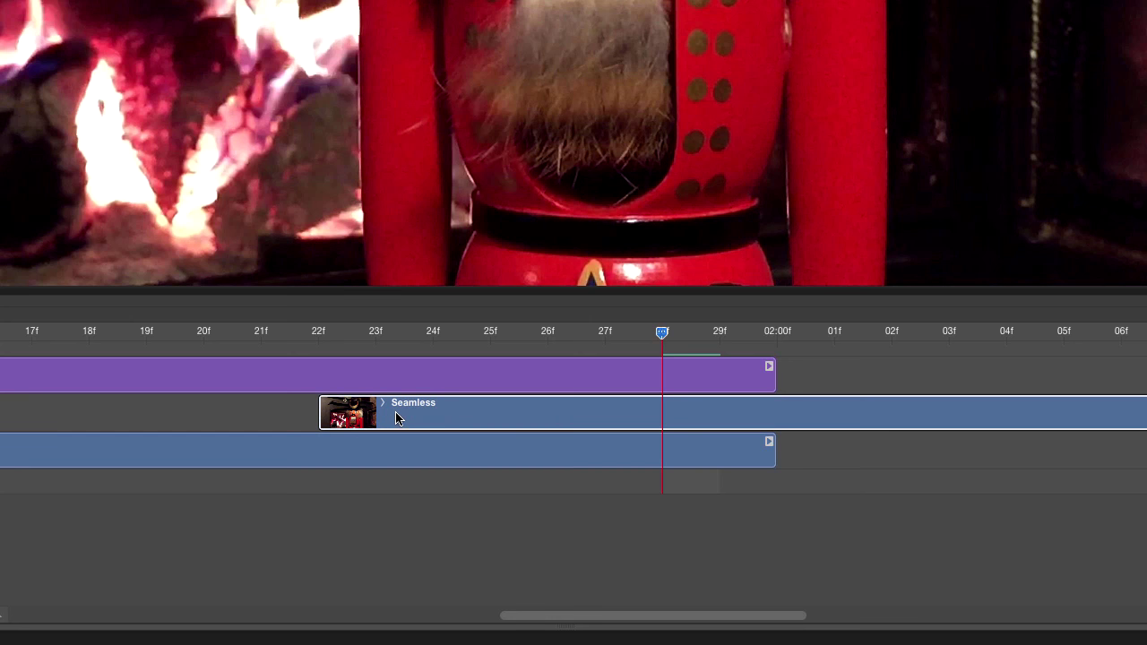
Shift the start of the Seamless clip to 01:23f and step the playhead back to that frame.
{"action": "left_click_drag", "start_coordinate": [320, 410], "coordinate": [376, 412]}
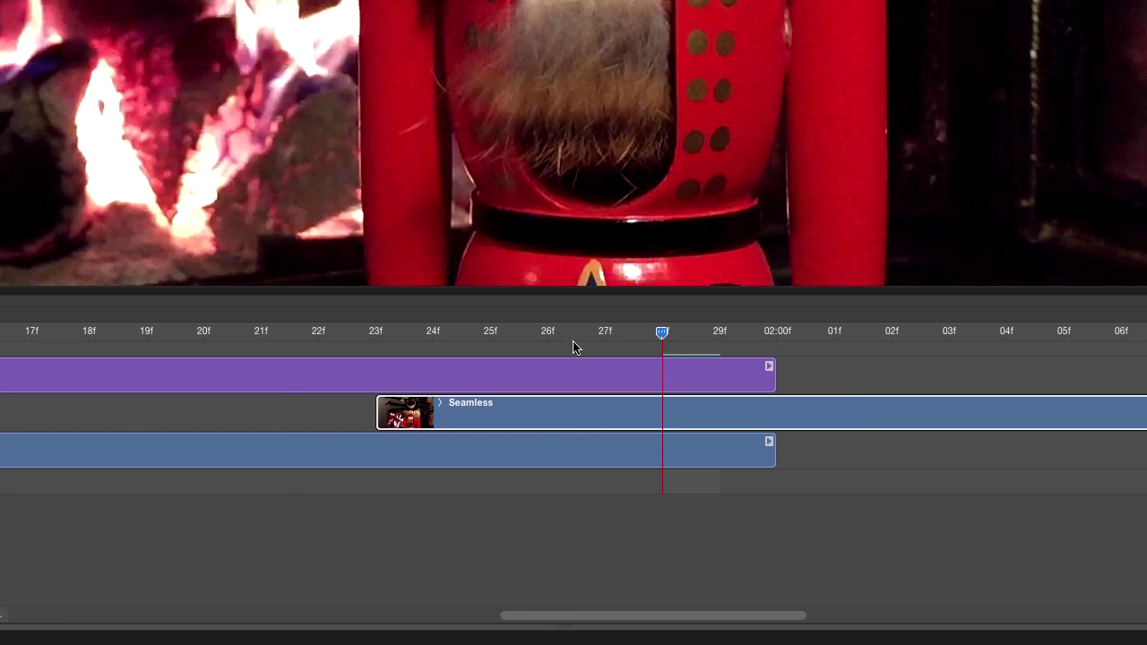
{"action": "key", "text": "Left"}
{"action": "key", "text": "Left"}
{"action": "key", "text": "Left"}
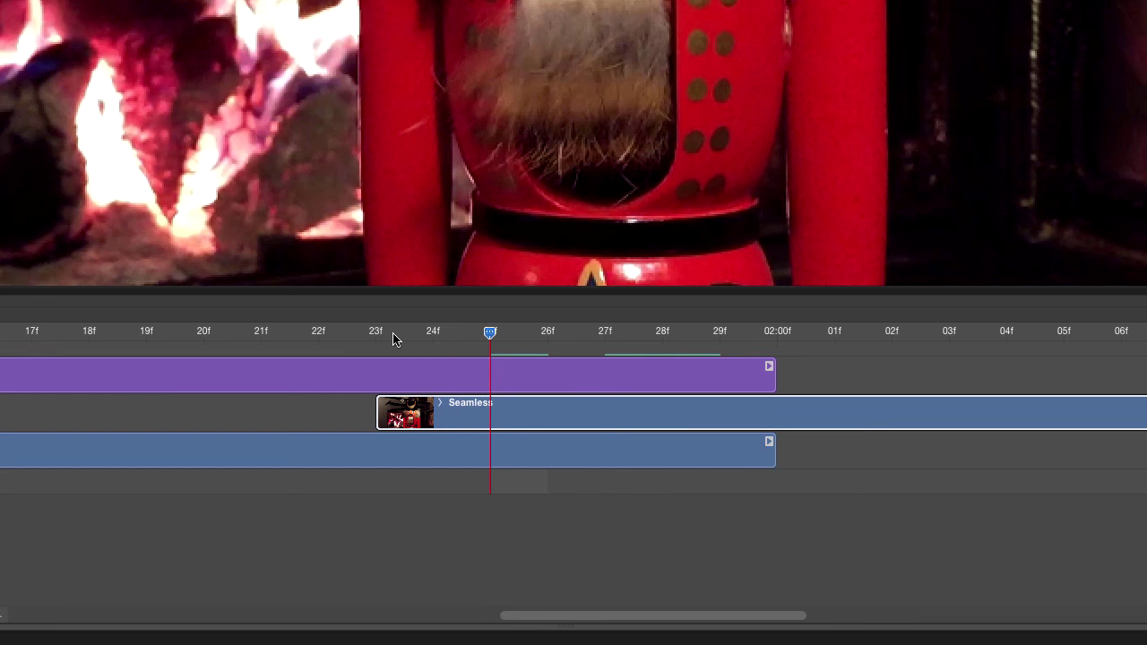
{"action": "key", "text": "Left"}
{"action": "key", "text": "Left"}
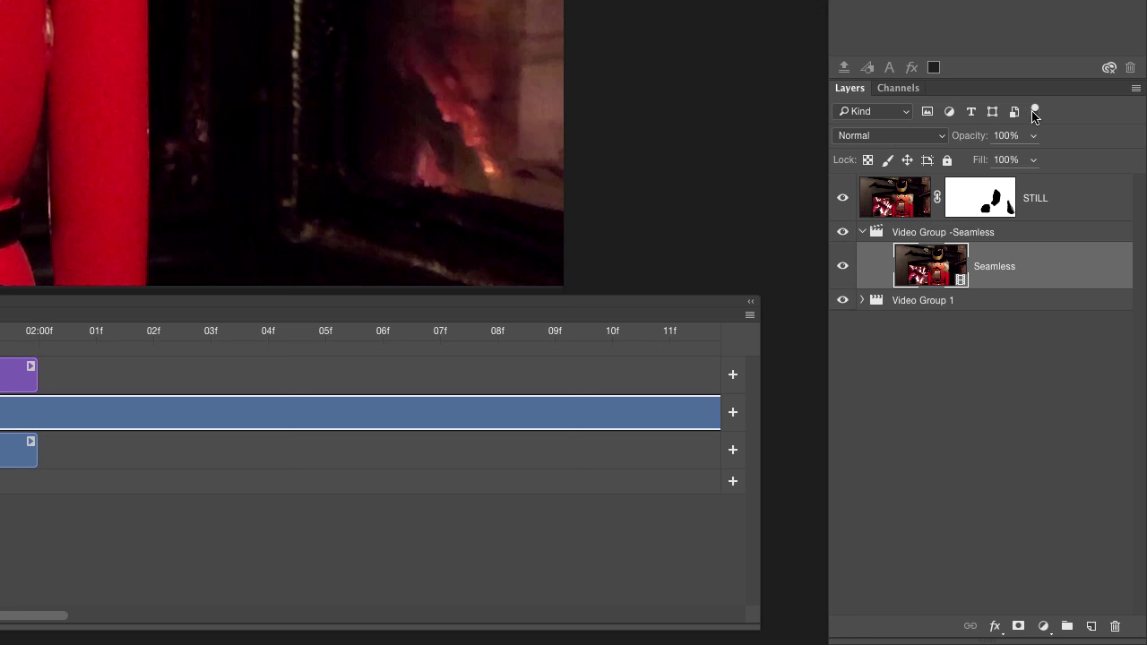
Set the Seamless layer's opacity to 0% and add an Opacity keyframe at 0:00:01:23.
{"action": "left_click", "coordinate": [1035, 142]}
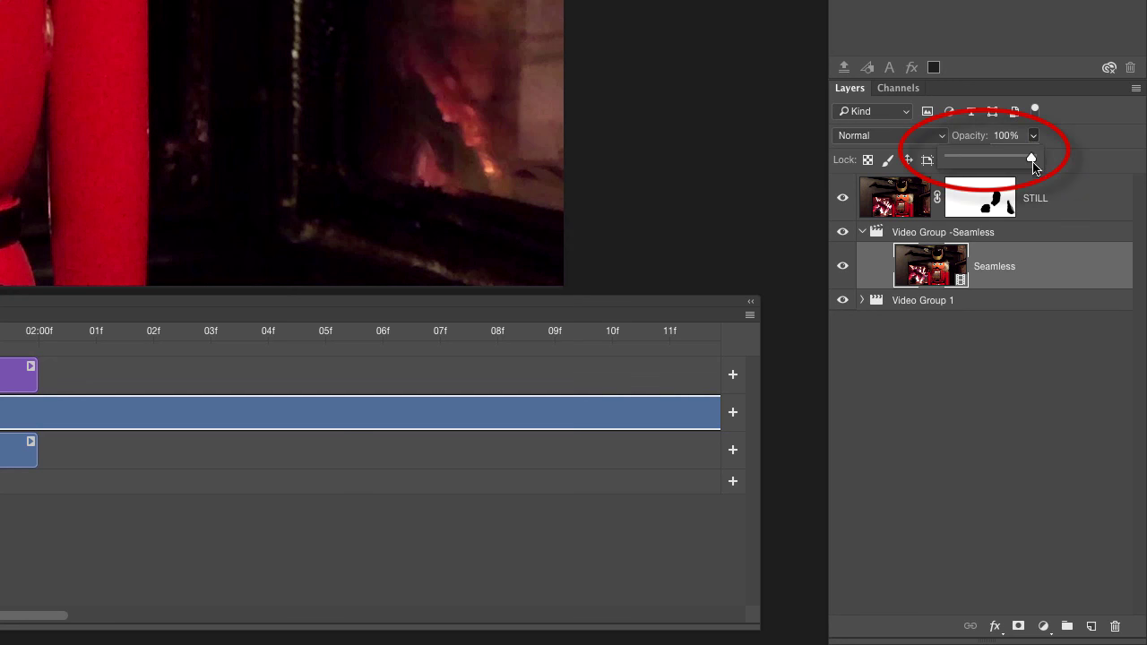
{"action": "left_click_drag", "start_coordinate": [1034, 158], "coordinate": [950, 161]}
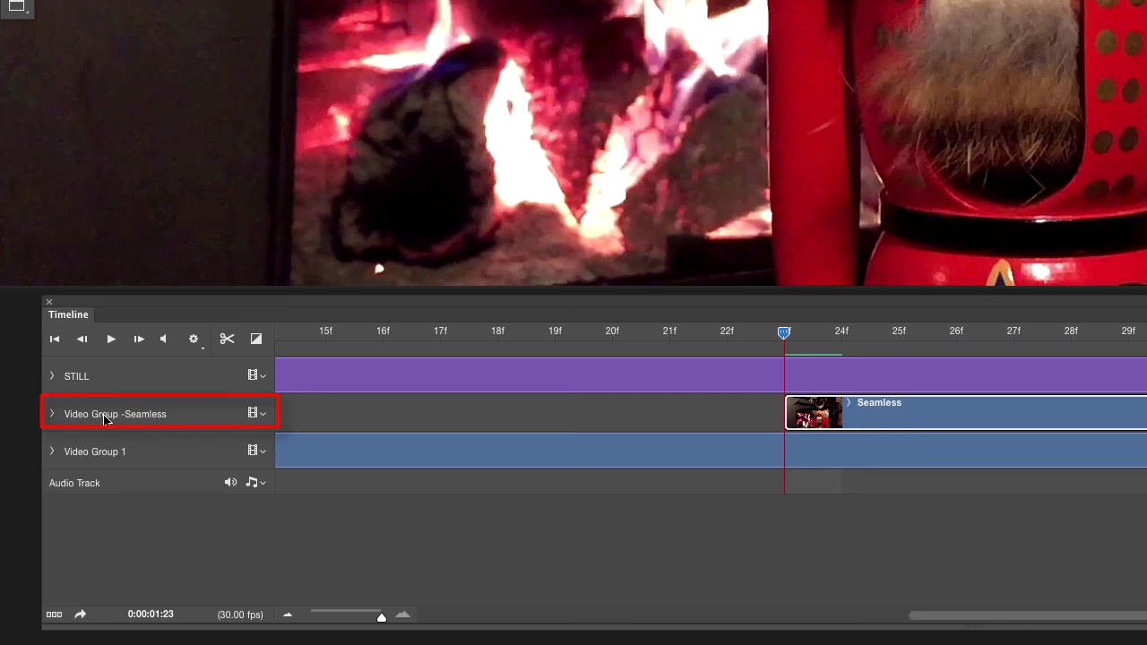
{"action": "left_click", "coordinate": [51, 415]}
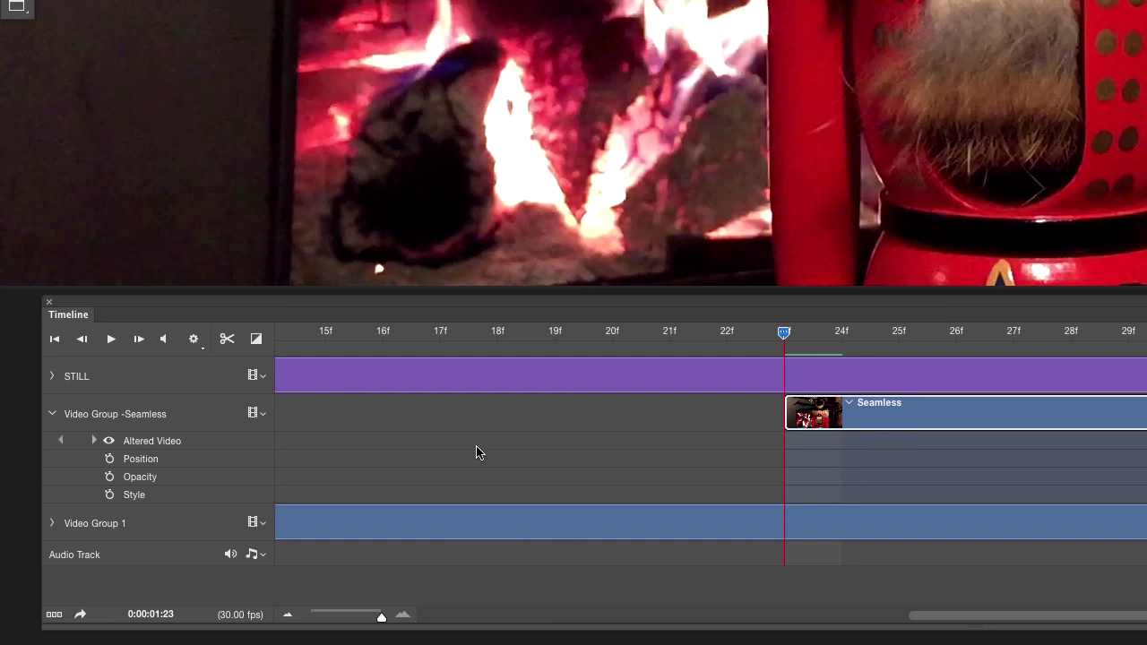
{"action": "left_click", "coordinate": [110, 477]}
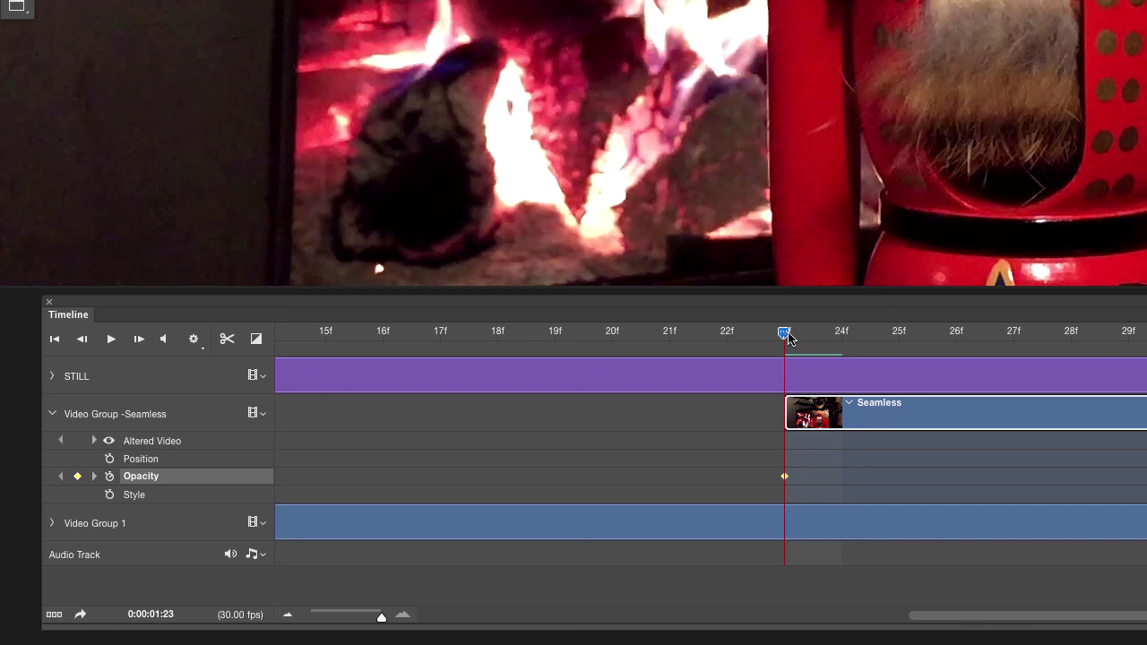
Position the playhead at 01:29f and raise the Seamless layer's opacity to 100% to create the second keyframe.
{"action": "left_click_drag", "start_coordinate": [789, 337], "coordinate": [1143, 355]}
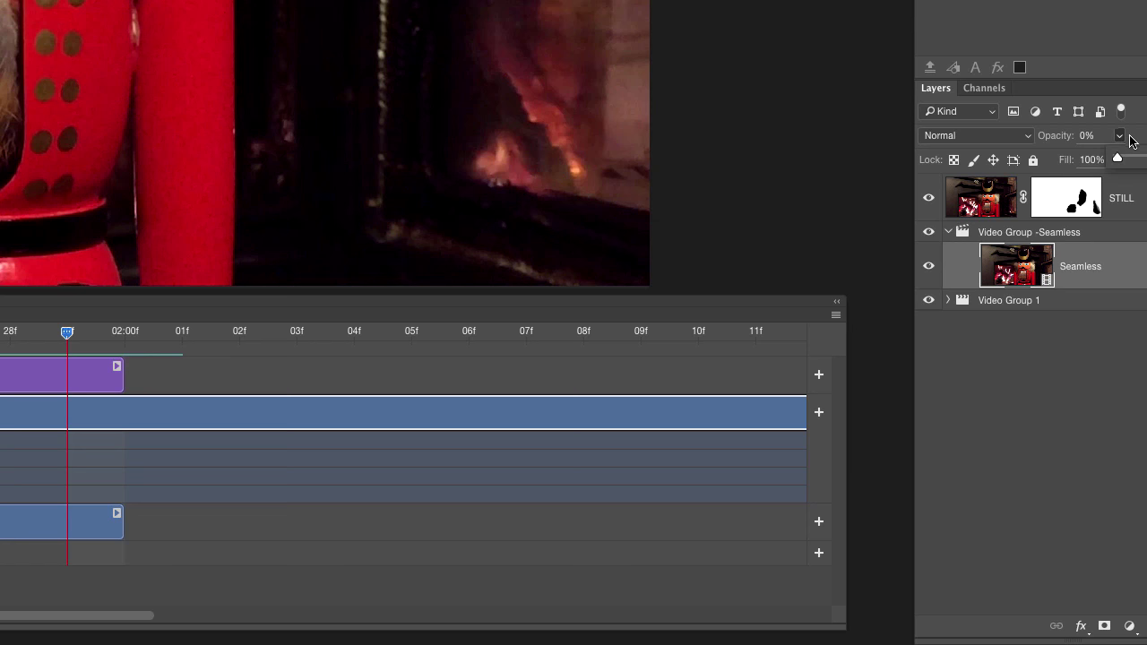
{"action": "left_click_drag", "start_coordinate": [1120, 136], "coordinate": [1146, 157]}
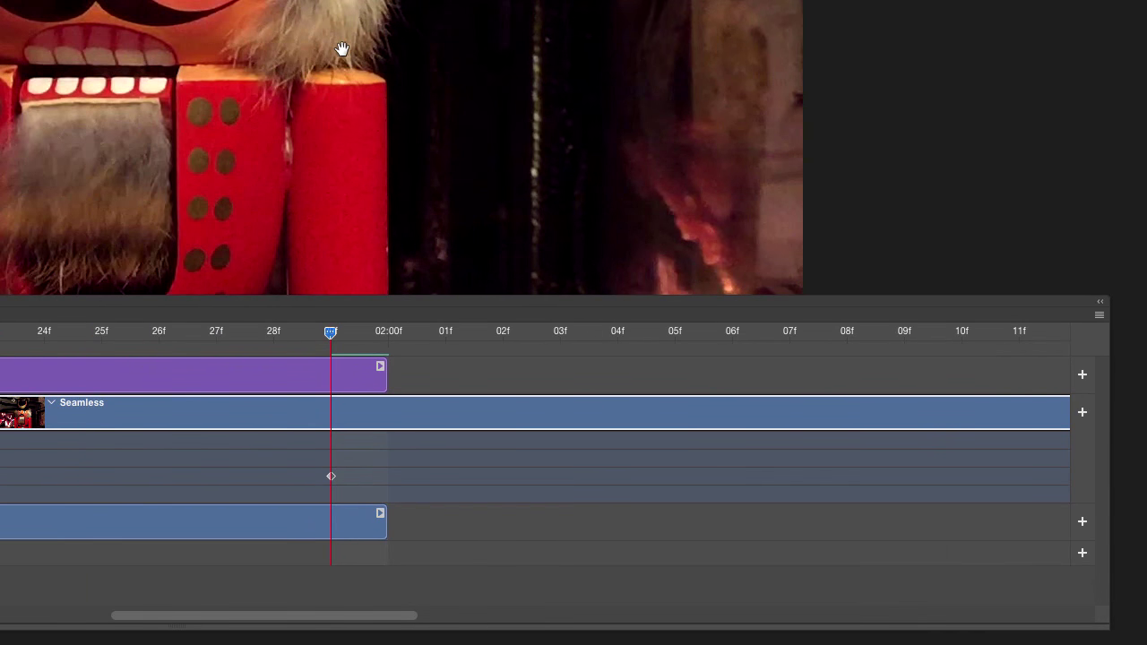
Select the Opacity keyframe at 01:29f and set the Seamless layer's opacity to 50%.
{"action": "left_click_drag", "start_coordinate": [341, 48], "coordinate": [403, 9]}
{"action": "left_click", "coordinate": [330, 476]}
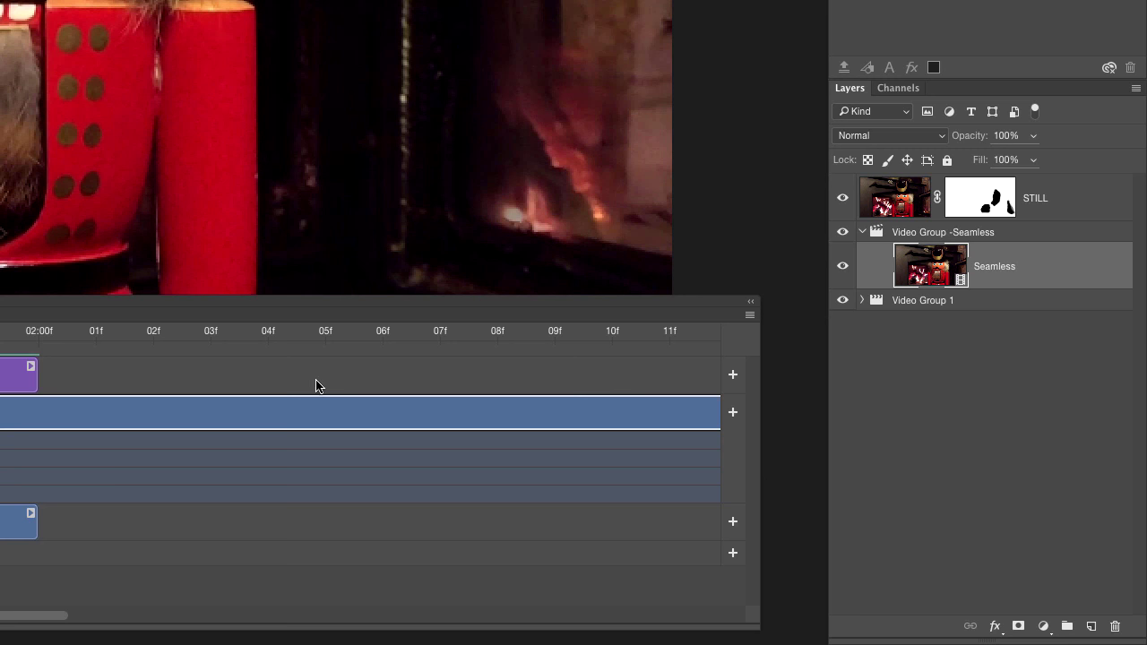
{"action": "key", "text": "5"}
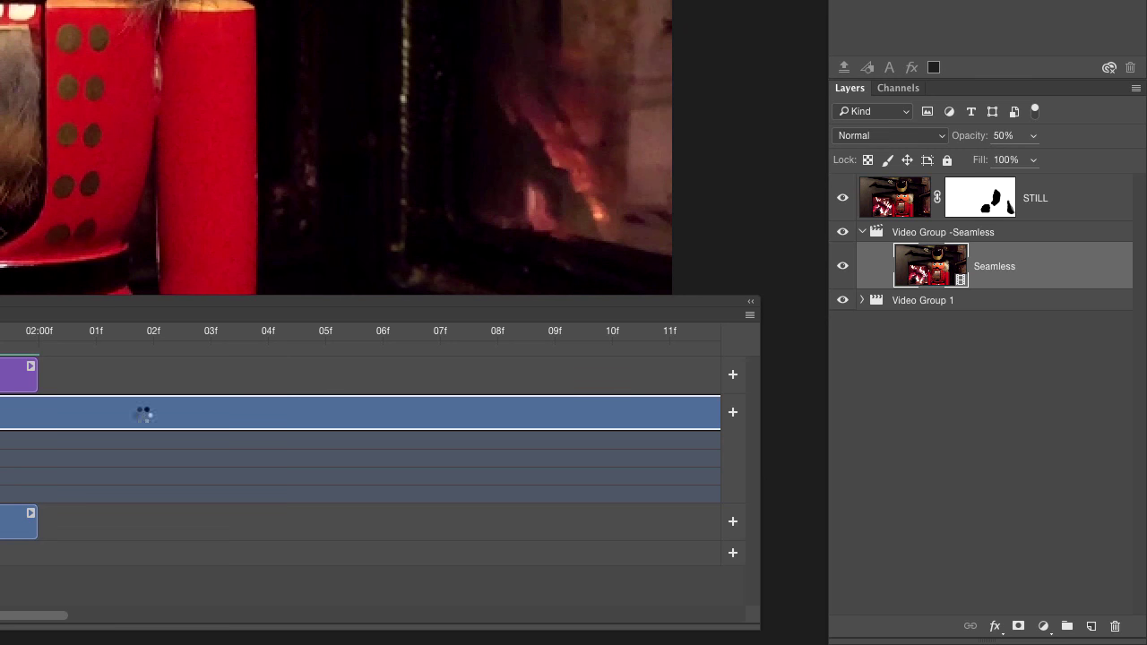
{"action": "key", "text": "1"}
{"action": "key", "text": "7"}
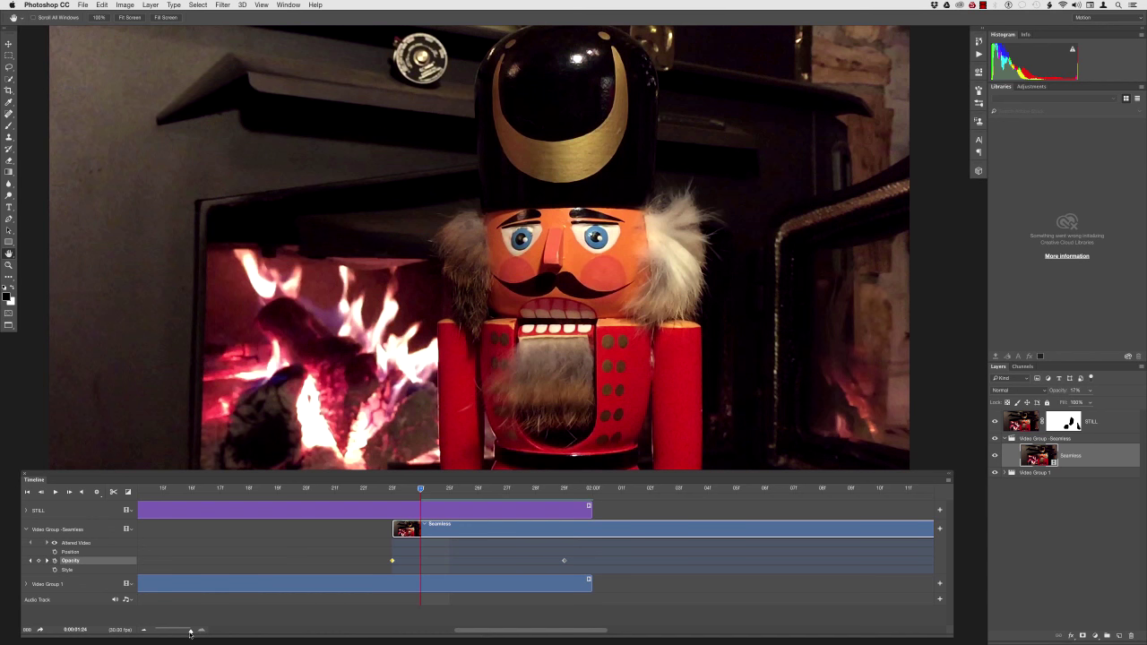
Trim the end of the Seamless clip to 02:00f to match the STILL and Layer 1 clips, and play back the loop.
{"action": "left_click_drag", "start_coordinate": [190, 632], "coordinate": [171, 632]}
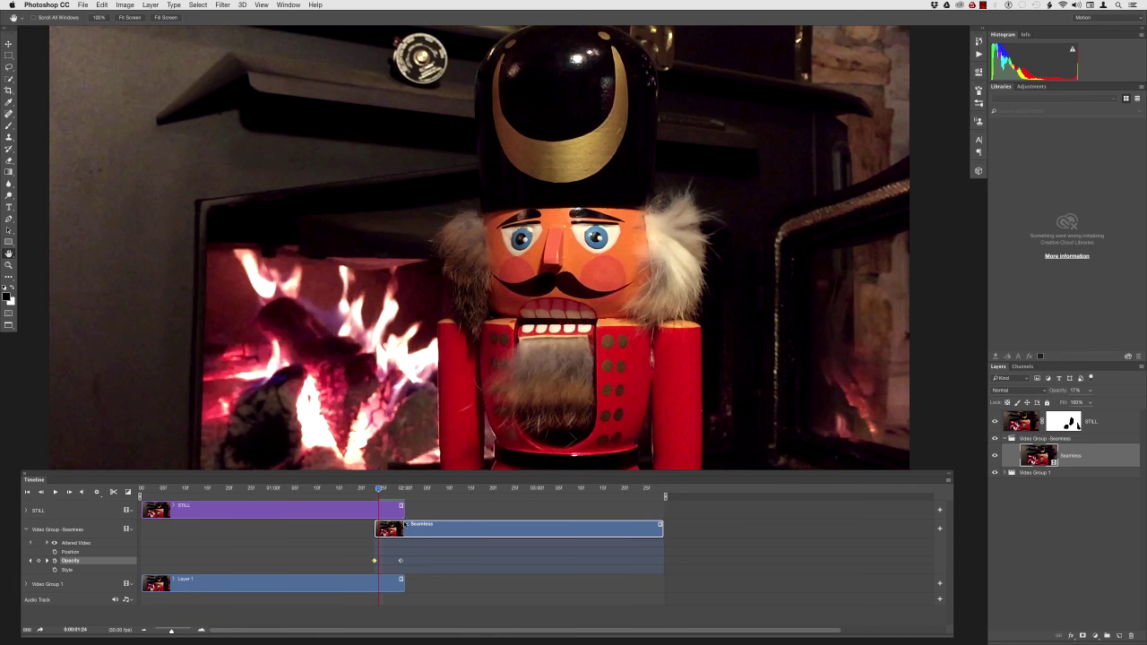
{"action": "left_click_drag", "start_coordinate": [663, 530], "coordinate": [566, 527]}
{"action": "left_click_drag", "start_coordinate": [489, 529], "coordinate": [404, 529]}
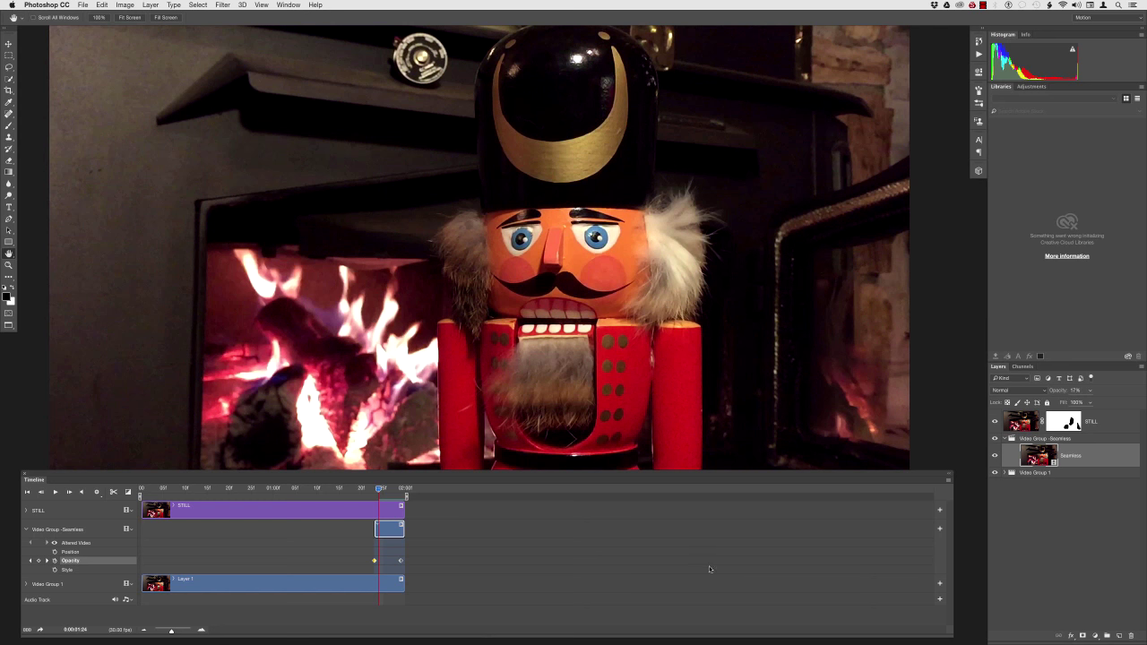
{"action": "key", "text": "space"}
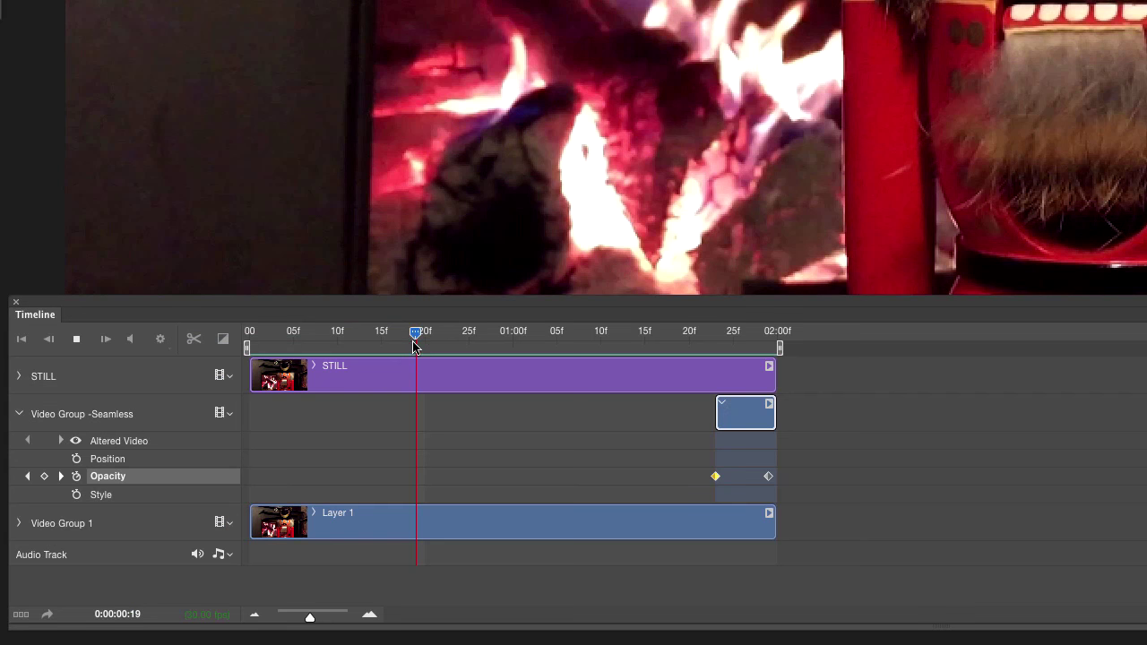
{"action": "key", "text": "space"}
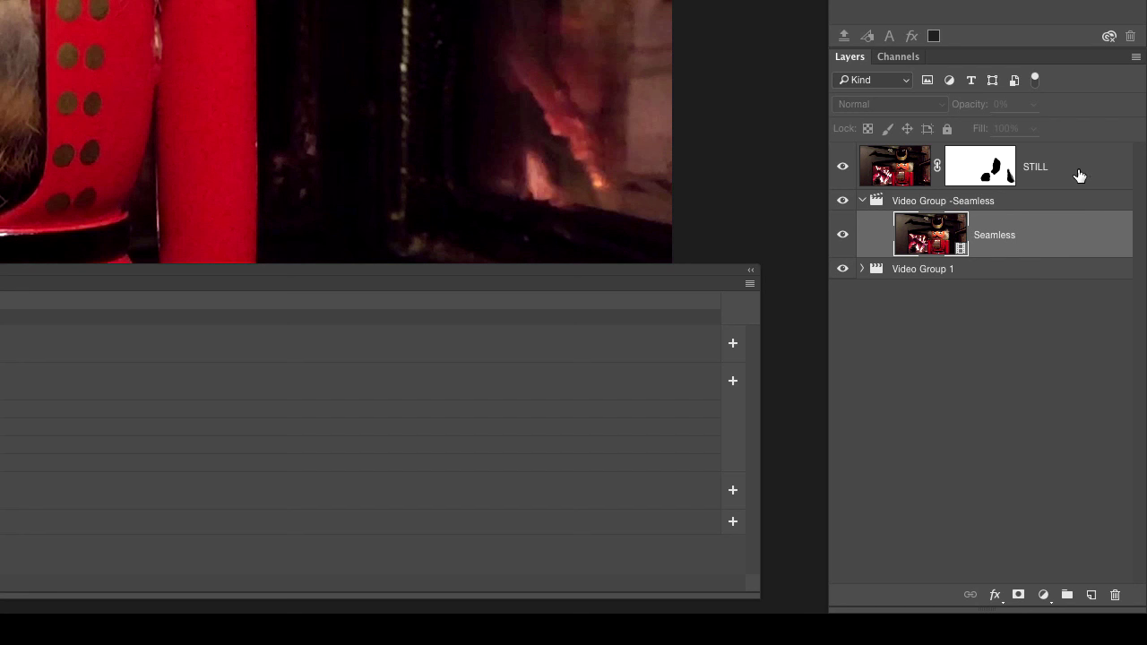
Add a Black & White adjustment layer above the STILL layer.
{"action": "left_click", "coordinate": [1075, 184]}
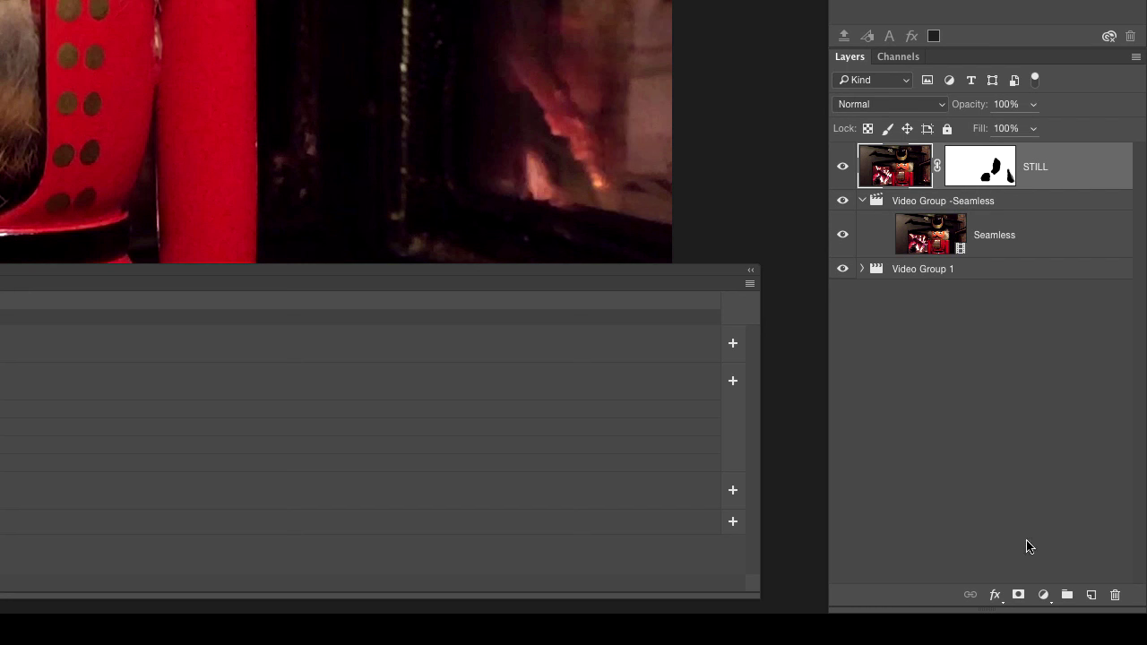
{"action": "left_click", "coordinate": [1044, 596]}
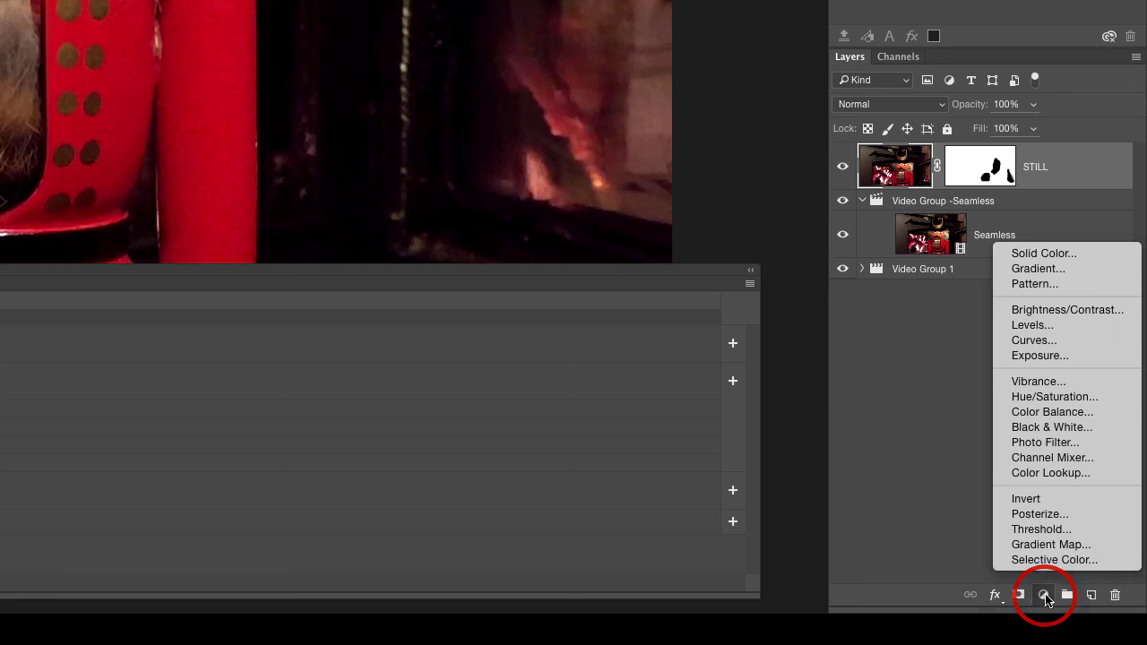
{"action": "left_click", "coordinate": [1112, 428]}
{"action": "mouse_move", "coordinate": [1143, 421]}
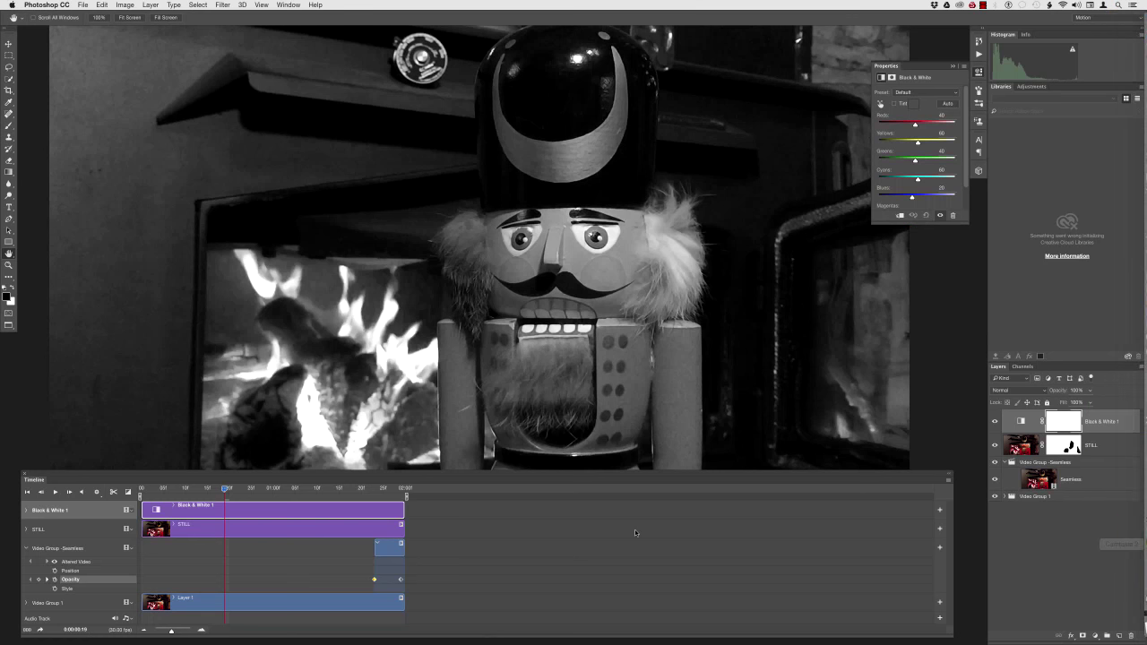
Brighten the Black & White conversion by raising Yellows to about 160 and Reds to about 75.
{"action": "left_click_drag", "start_coordinate": [924, 143], "coordinate": [933, 144]}
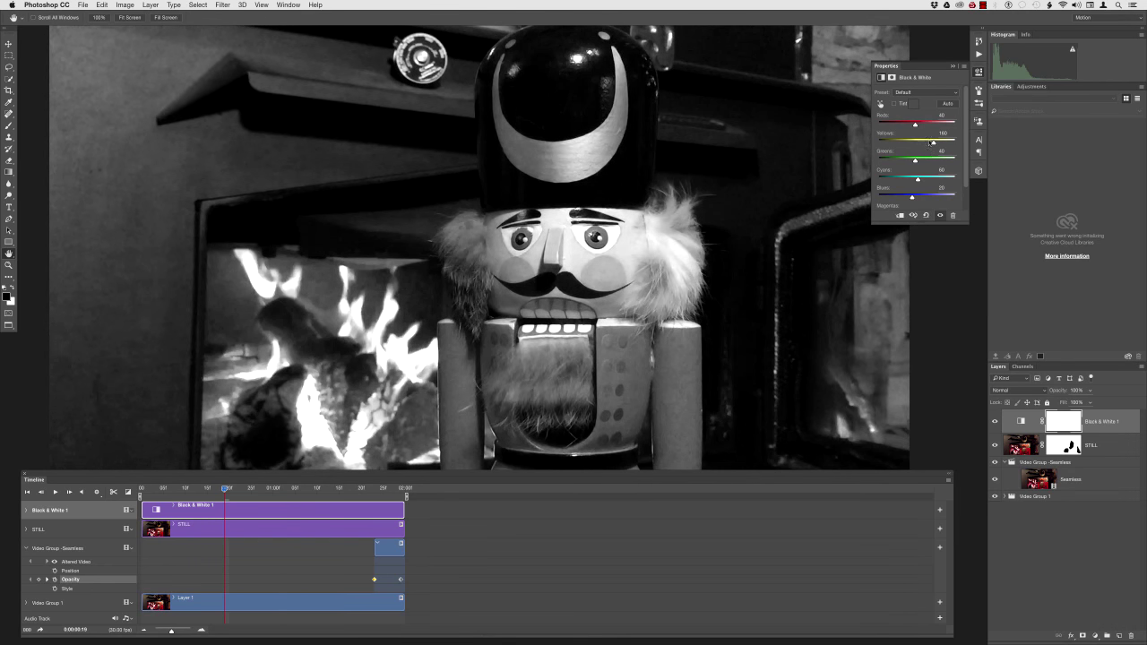
{"action": "left_click_drag", "start_coordinate": [913, 126], "coordinate": [917, 126]}
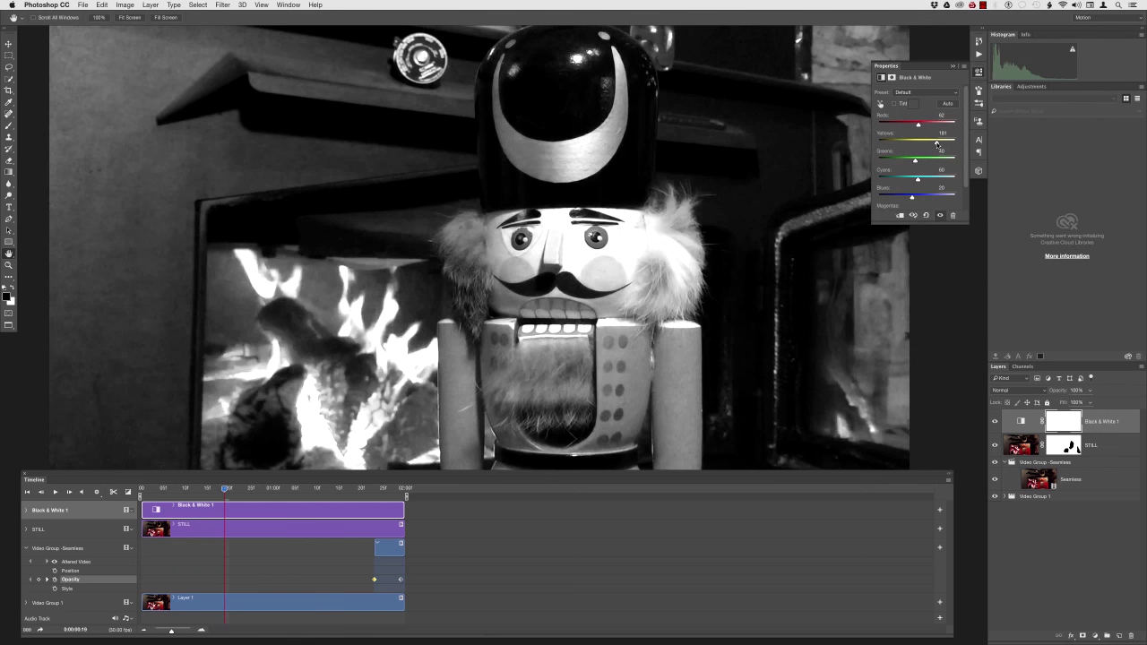
{"action": "left_click_drag", "start_coordinate": [937, 143], "coordinate": [921, 126]}
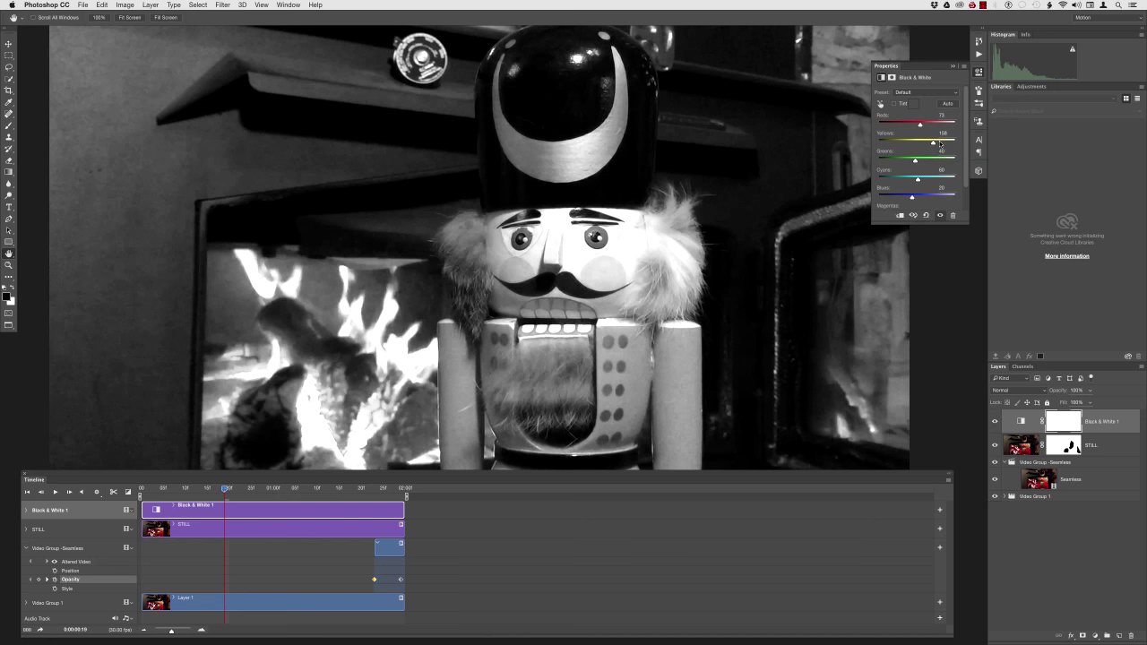
{"action": "left_click", "coordinate": [954, 66]}
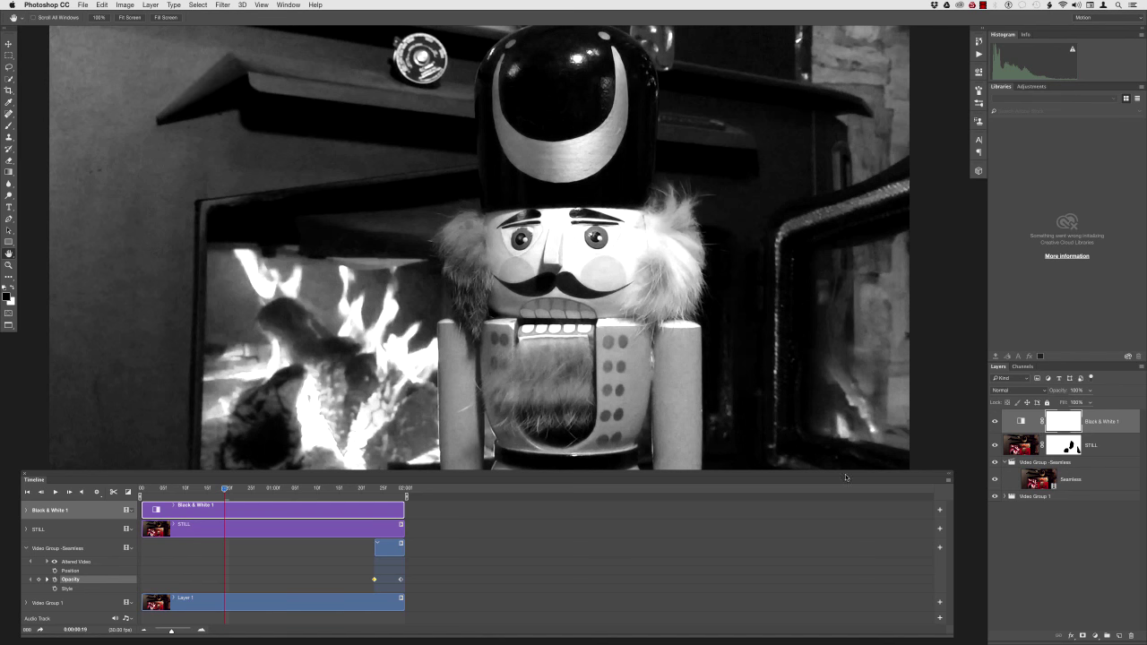
Paint black on the Black & White 1 mask to restore colour in the nutcracker's face, gold hat crescent, jacket and arms.
{"action": "left_click_drag", "start_coordinate": [843, 473], "coordinate": [691, 506]}
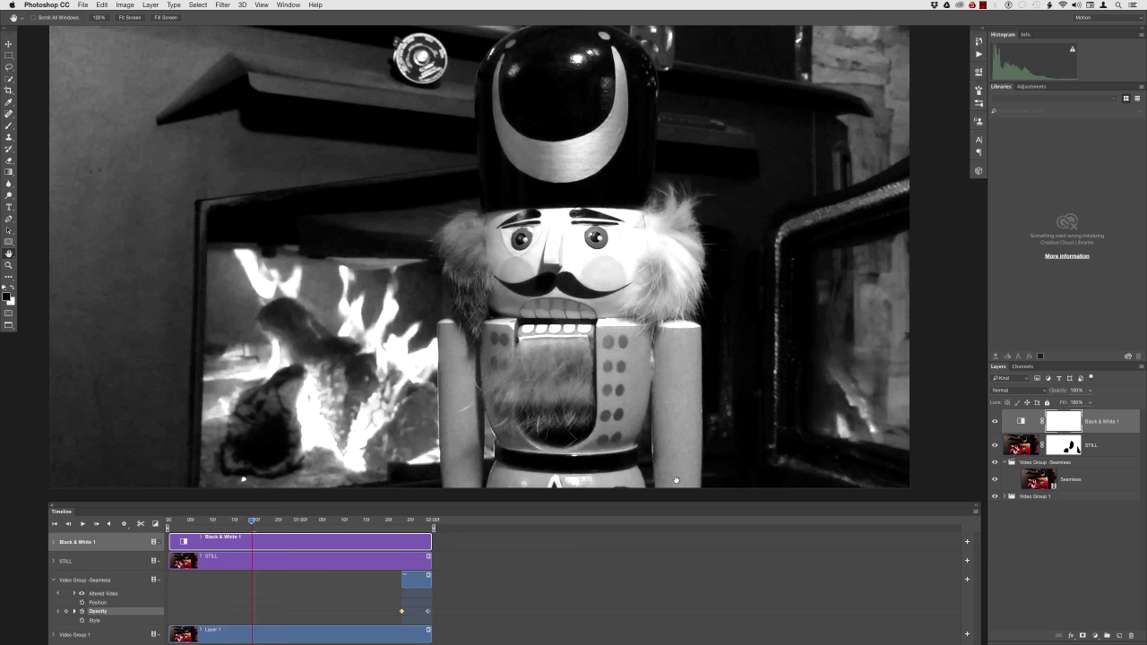
{"action": "key", "text": "b"}
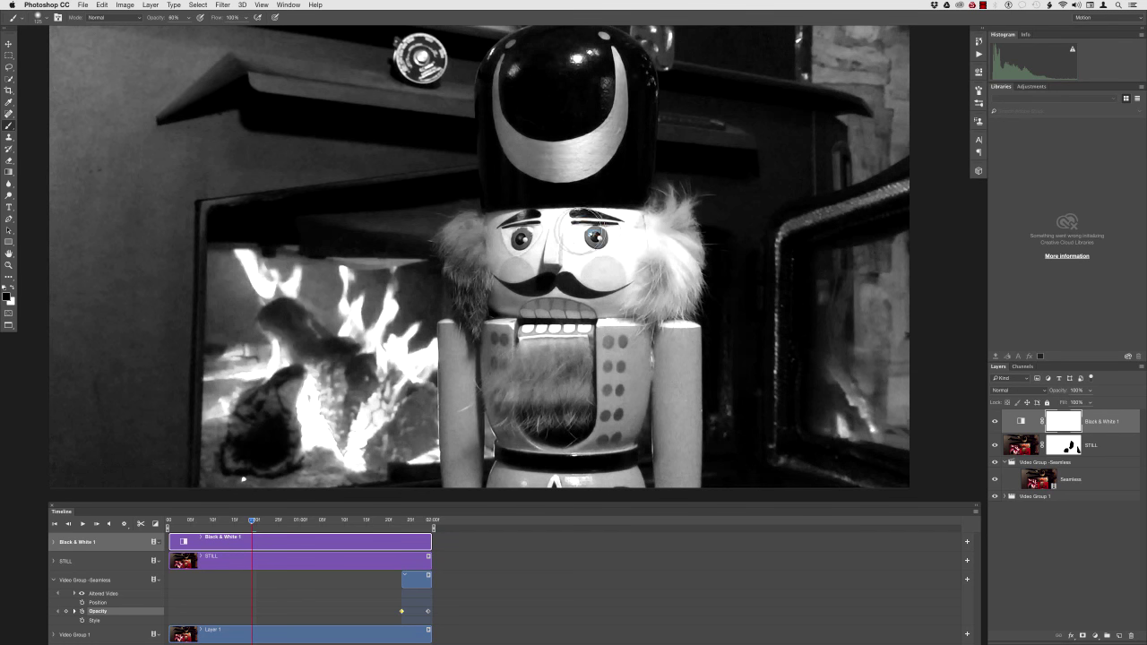
{"action": "mouse_move", "coordinate": [585, 232]}
{"action": "left_mouse_down"}
{"action": "mouse_move", "coordinate": [536, 215]}
{"action": "mouse_move", "coordinate": [500, 224]}
{"action": "mouse_move", "coordinate": [511, 291]}
{"action": "mouse_move", "coordinate": [542, 260]}
{"action": "mouse_move", "coordinate": [555, 299]}
{"action": "mouse_move", "coordinate": [623, 256]}
{"action": "mouse_move", "coordinate": [627, 224]}
{"action": "mouse_move", "coordinate": [638, 269]}
{"action": "mouse_move", "coordinate": [613, 271]}
{"action": "mouse_move", "coordinate": [596, 305]}
{"action": "mouse_move", "coordinate": [520, 305]}
{"action": "mouse_move", "coordinate": [523, 219]}
{"action": "mouse_move", "coordinate": [495, 222]}
{"action": "mouse_move", "coordinate": [632, 215]}
{"action": "mouse_move", "coordinate": [611, 255]}
{"action": "left_mouse_up"}
{"action": "mouse_move", "coordinate": [578, 175]}
{"action": "left_mouse_down"}
{"action": "mouse_move", "coordinate": [606, 141]}
{"action": "mouse_move", "coordinate": [606, 68]}
{"action": "mouse_move", "coordinate": [613, 111]}
{"action": "mouse_move", "coordinate": [583, 164]}
{"action": "mouse_move", "coordinate": [556, 174]}
{"action": "mouse_move", "coordinate": [515, 146]}
{"action": "mouse_move", "coordinate": [507, 63]}
{"action": "mouse_move", "coordinate": [516, 105]}
{"action": "mouse_move", "coordinate": [568, 134]}
{"action": "left_mouse_up"}
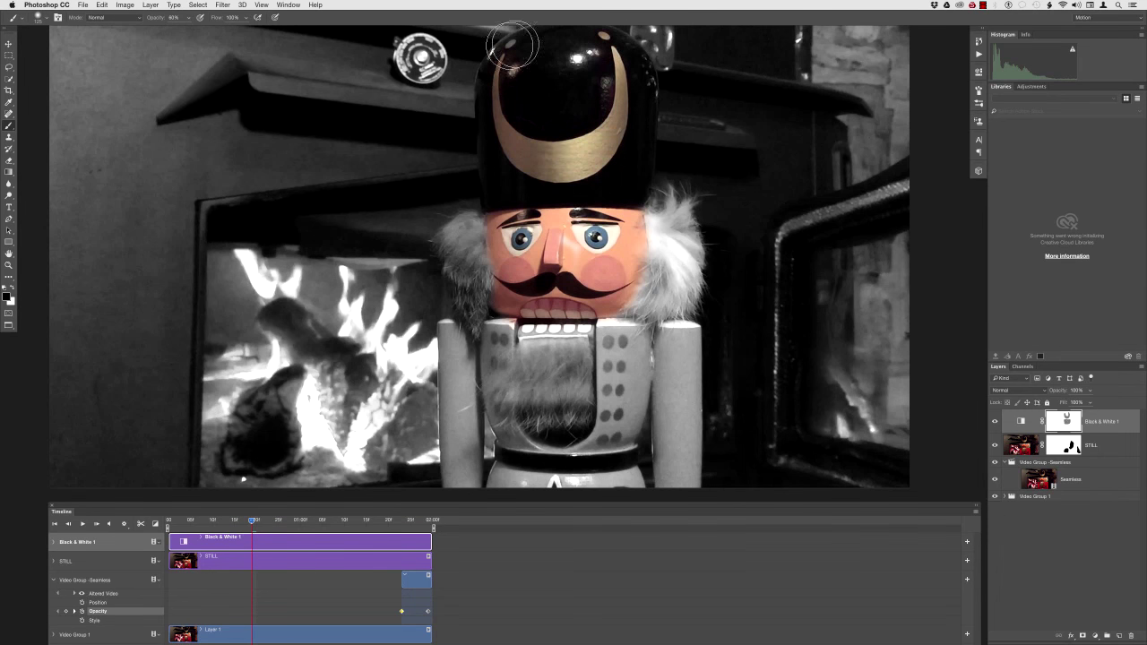
{"action": "left_click_drag", "start_coordinate": [504, 51], "coordinate": [515, 44]}
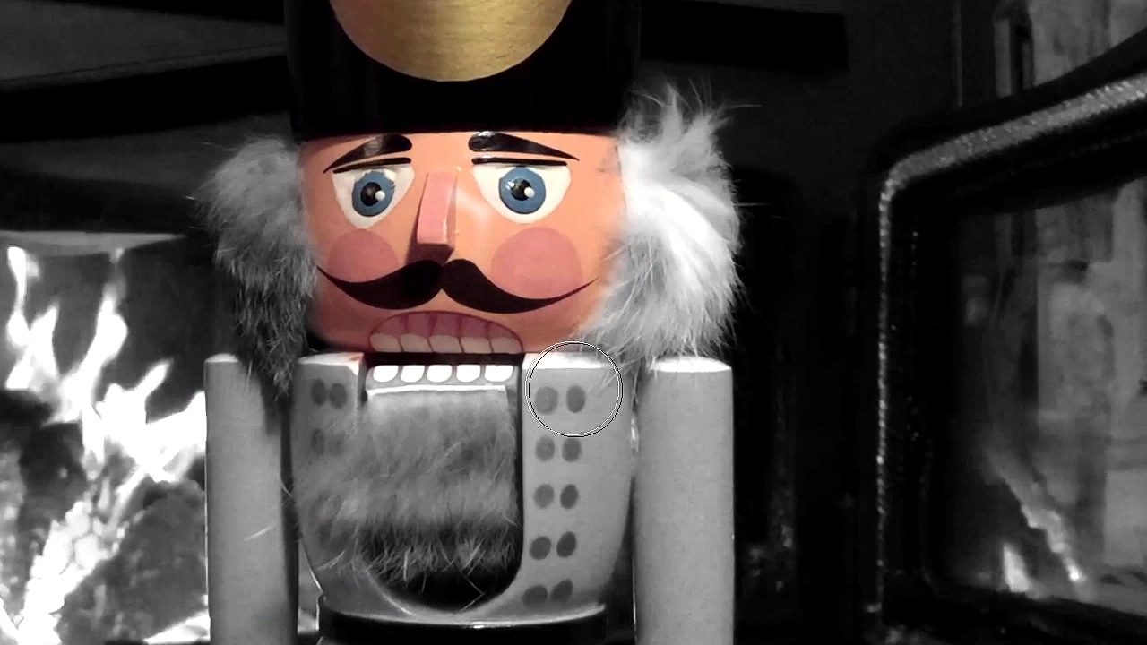
{"action": "mouse_move", "coordinate": [627, 358]}
{"action": "left_mouse_down"}
{"action": "mouse_move", "coordinate": [617, 334]}
{"action": "mouse_move", "coordinate": [628, 354]}
{"action": "left_mouse_up"}
{"action": "mouse_move", "coordinate": [584, 424]}
{"action": "left_mouse_down"}
{"action": "mouse_move", "coordinate": [552, 496]}
{"action": "mouse_move", "coordinate": [557, 439]}
{"action": "mouse_move", "coordinate": [552, 537]}
{"action": "mouse_move", "coordinate": [584, 608]}
{"action": "mouse_move", "coordinate": [563, 640]}
{"action": "mouse_move", "coordinate": [369, 640]}
{"action": "mouse_move", "coordinate": [400, 625]}
{"action": "mouse_move", "coordinate": [346, 606]}
{"action": "mouse_move", "coordinate": [328, 391]}
{"action": "mouse_move", "coordinate": [337, 363]}
{"action": "mouse_move", "coordinate": [319, 459]}
{"action": "mouse_move", "coordinate": [303, 459]}
{"action": "mouse_move", "coordinate": [257, 415]}
{"action": "mouse_move", "coordinate": [240, 376]}
{"action": "mouse_move", "coordinate": [251, 478]}
{"action": "mouse_move", "coordinate": [244, 644]}
{"action": "mouse_move", "coordinate": [252, 609]}
{"action": "mouse_move", "coordinate": [271, 644]}
{"action": "mouse_move", "coordinate": [261, 644]}
{"action": "mouse_move", "coordinate": [677, 627]}
{"action": "mouse_move", "coordinate": [679, 421]}
{"action": "mouse_move", "coordinate": [662, 387]}
{"action": "mouse_move", "coordinate": [691, 376]}
{"action": "mouse_move", "coordinate": [708, 391]}
{"action": "mouse_move", "coordinate": [718, 447]}
{"action": "mouse_move", "coordinate": [706, 581]}
{"action": "mouse_move", "coordinate": [673, 623]}
{"action": "mouse_move", "coordinate": [630, 464]}
{"action": "mouse_move", "coordinate": [644, 643]}
{"action": "mouse_move", "coordinate": [598, 635]}
{"action": "mouse_move", "coordinate": [596, 511]}
{"action": "left_mouse_up"}
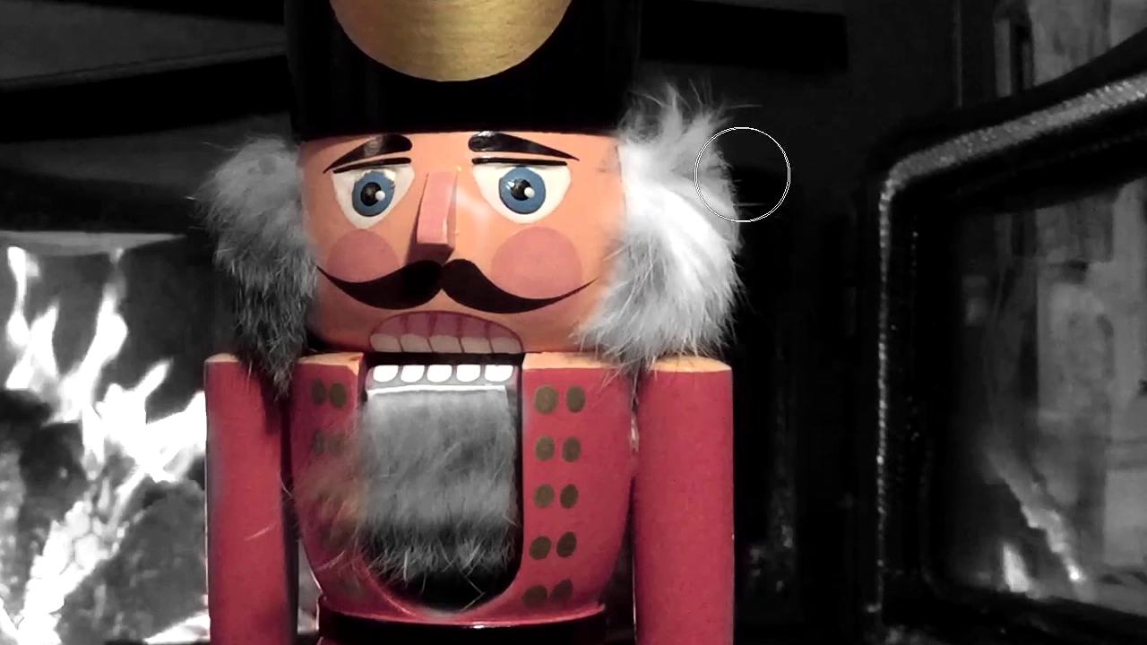
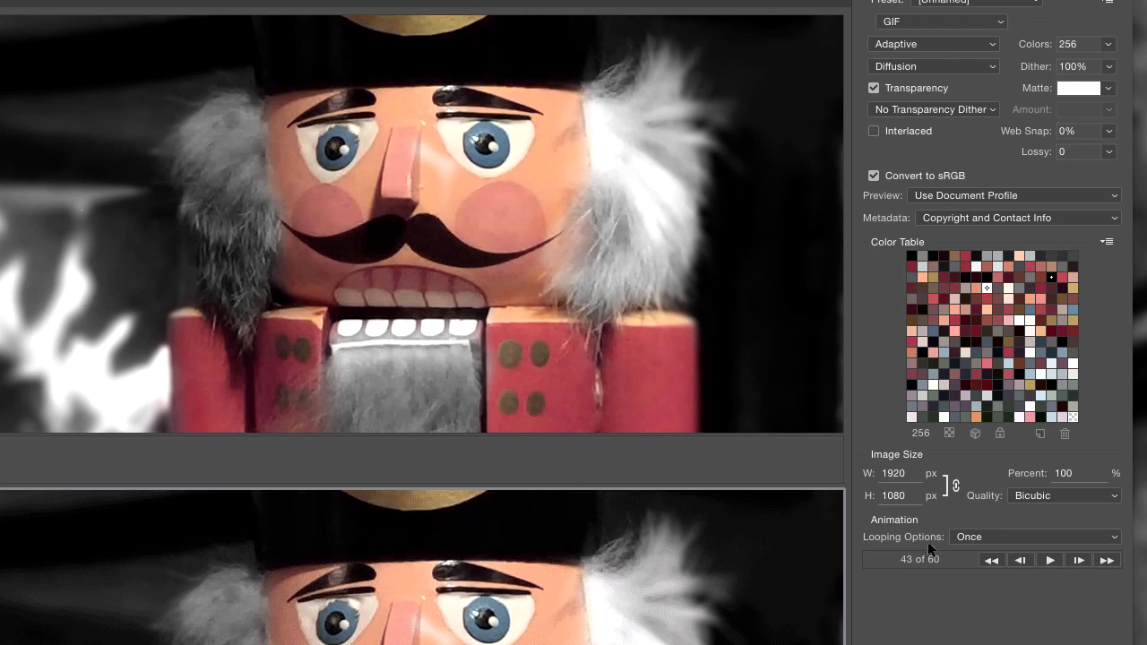
Scale the GIF export to 50% and preview the animation in the browser.
{"action": "double_click", "coordinate": [1066, 473]}
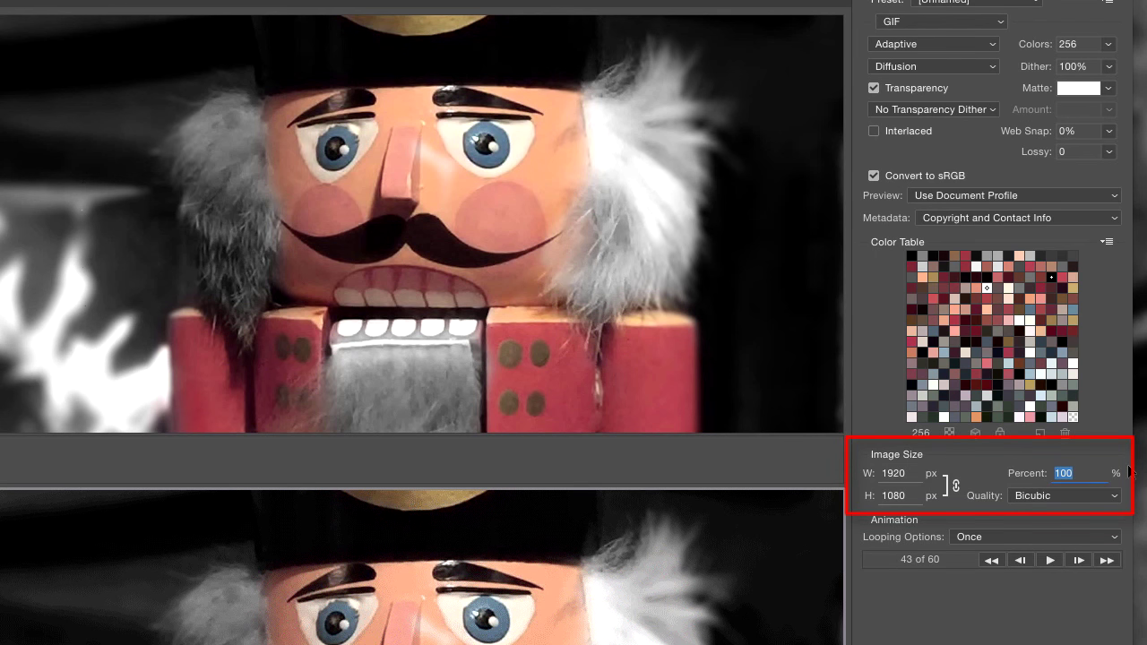
{"action": "type", "text": "50"}
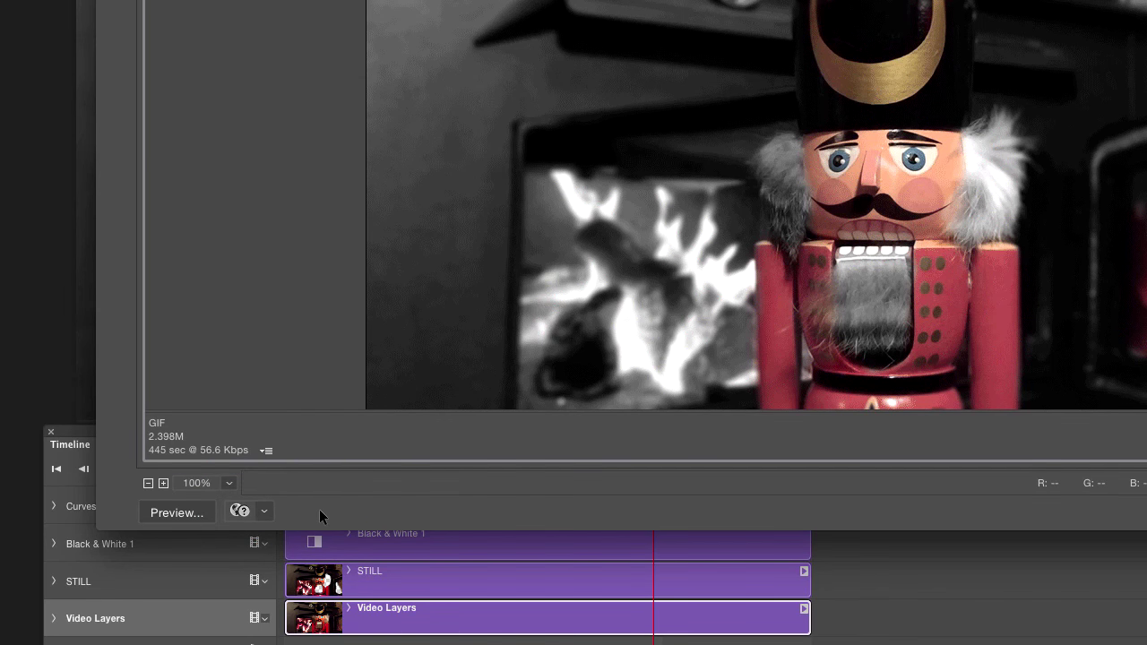
{"action": "left_click", "coordinate": [240, 509]}
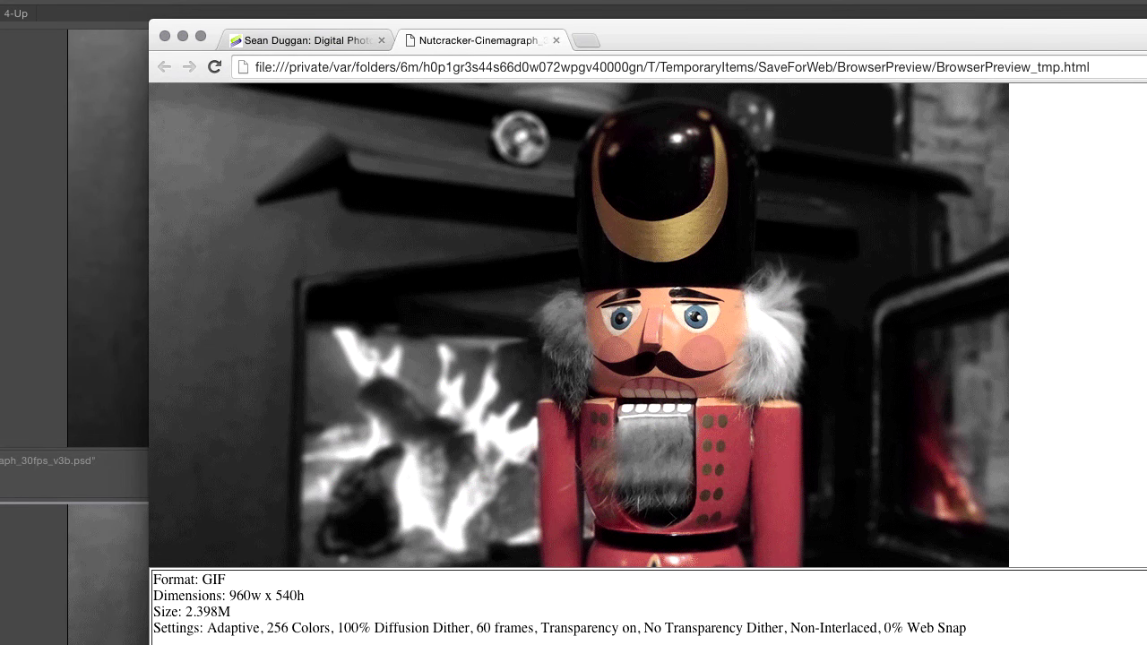
{"action": "left_click", "coordinate": [556, 41]}
{"action": "key", "text": "super+q"}
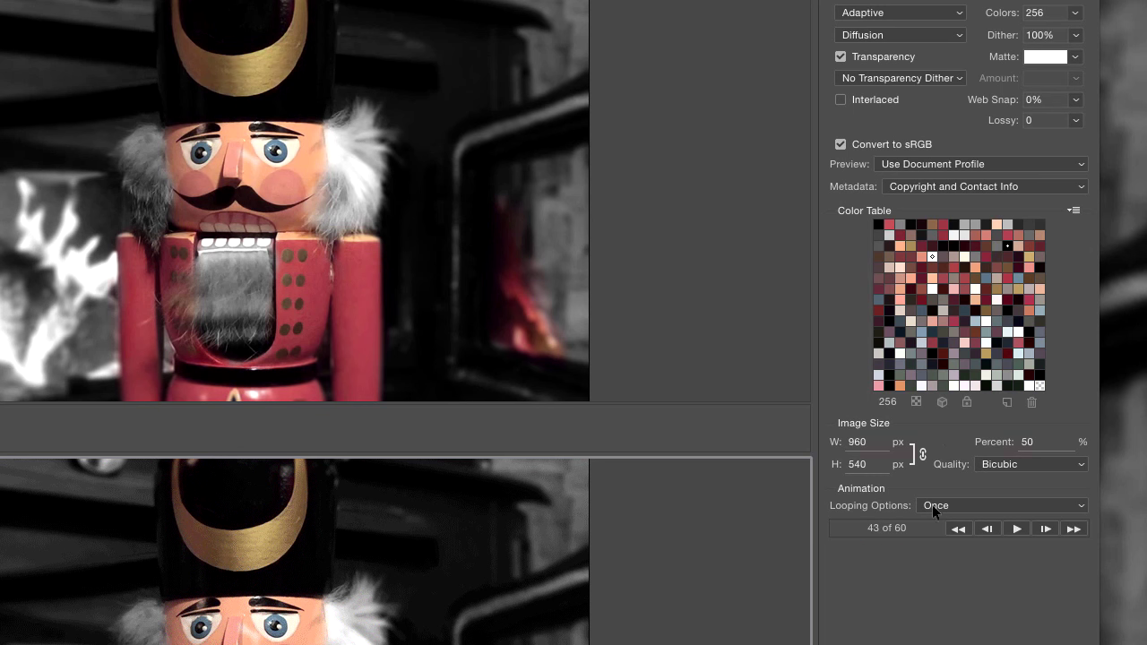
Set the GIF animation's looping to Forever and return from the browser preview to the export settings.
{"action": "left_click", "coordinate": [1048, 505]}
{"action": "left_click", "coordinate": [971, 519]}
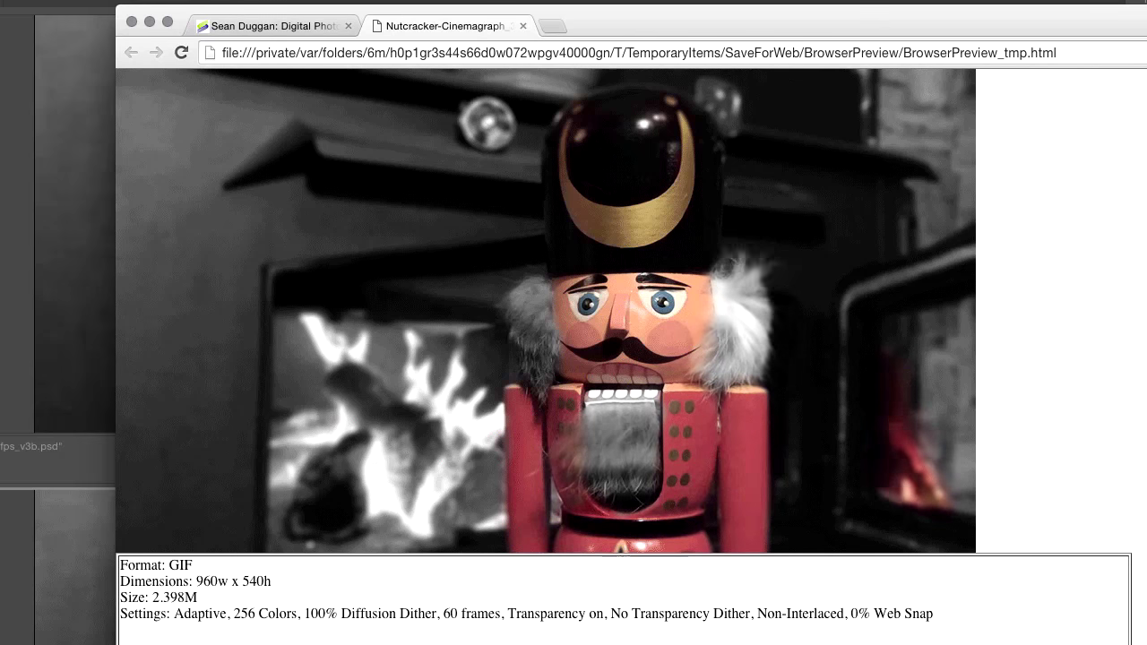
{"action": "key", "text": "super+Tab"}
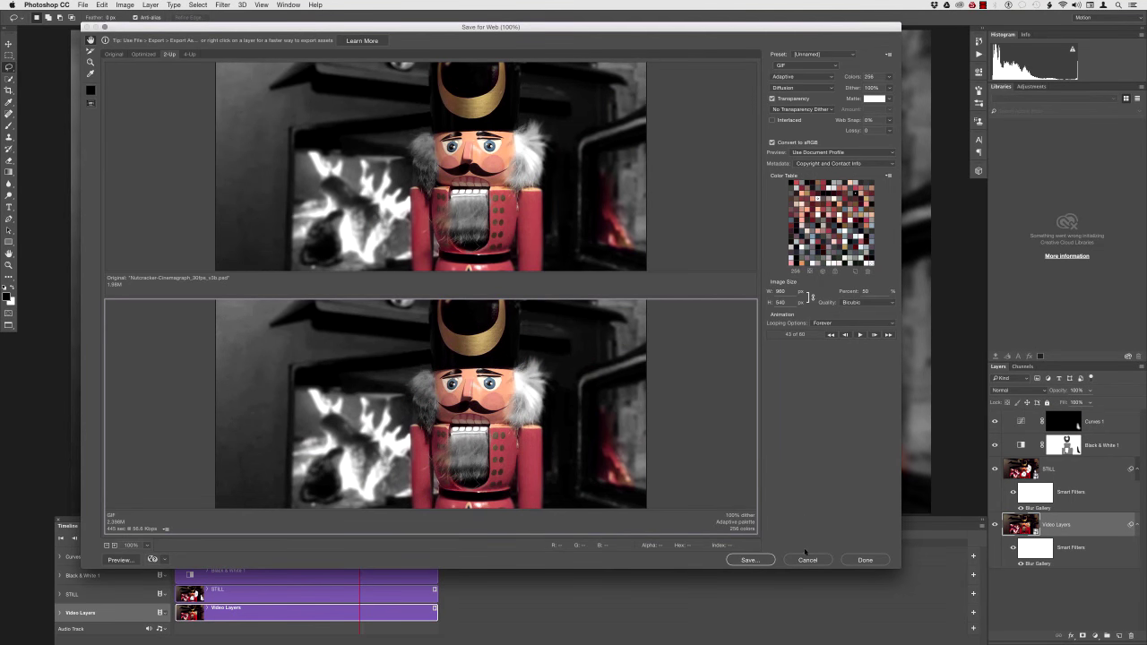
Open the save dialog for Nutcracker_adap256_960x540.gif in the Exported Cinemagraphs folder and leave it without saving.
{"action": "left_click", "coordinate": [760, 563]}
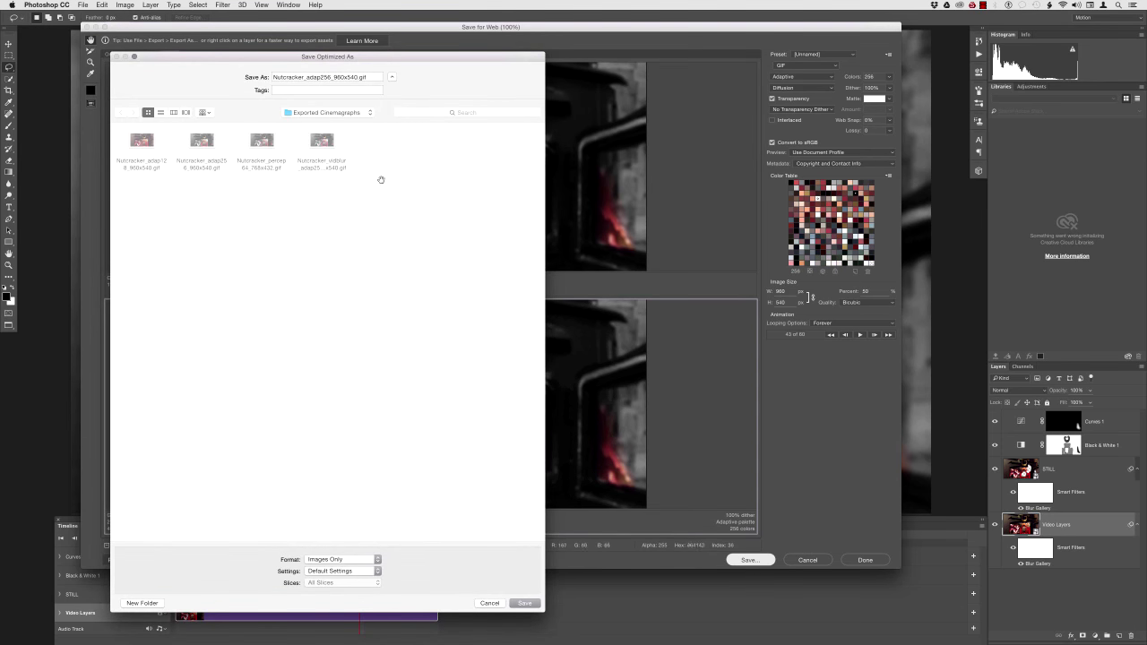
{"action": "key", "text": "Escape"}
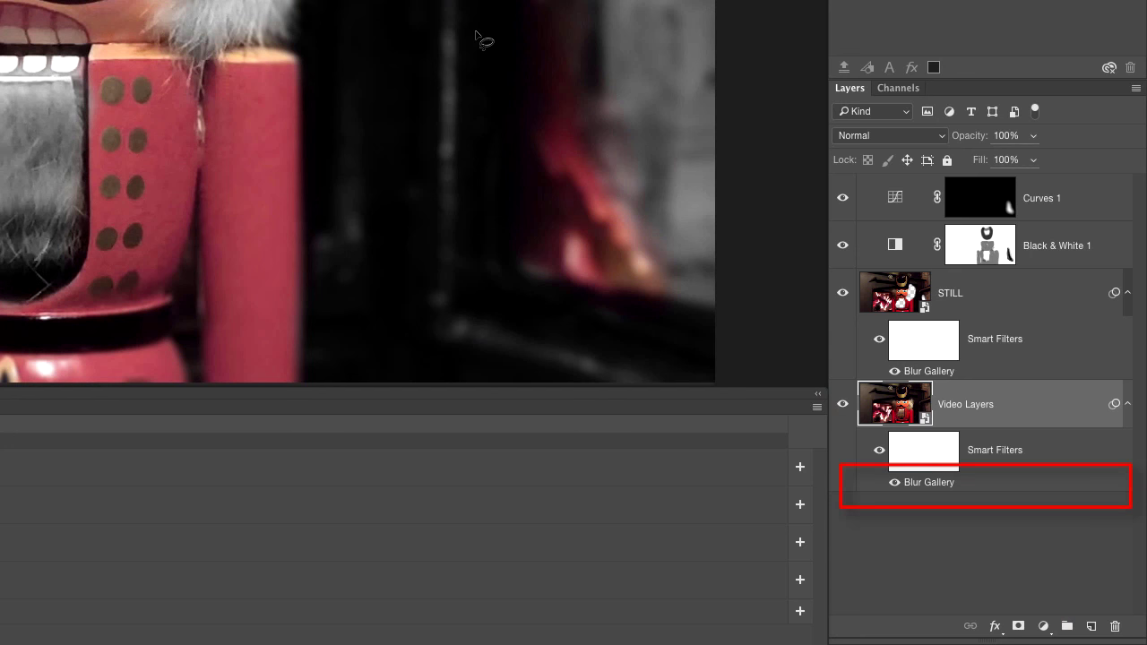
Edit the Blur Gallery smart filter on Video Layers, widening the Iris Blur ellipse slightly around the nutcracker, and apply it.
{"action": "double_click", "coordinate": [946, 482]}
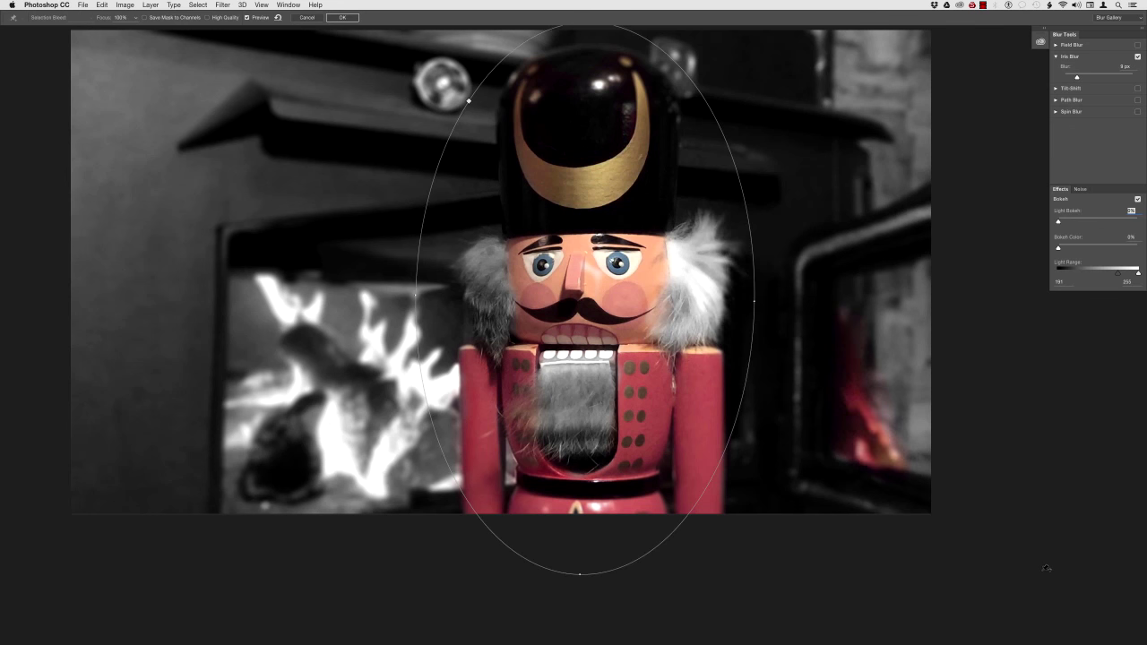
{"action": "mouse_move", "coordinate": [687, 304]}
{"action": "left_click_drag", "start_coordinate": [686, 303], "coordinate": [696, 303]}
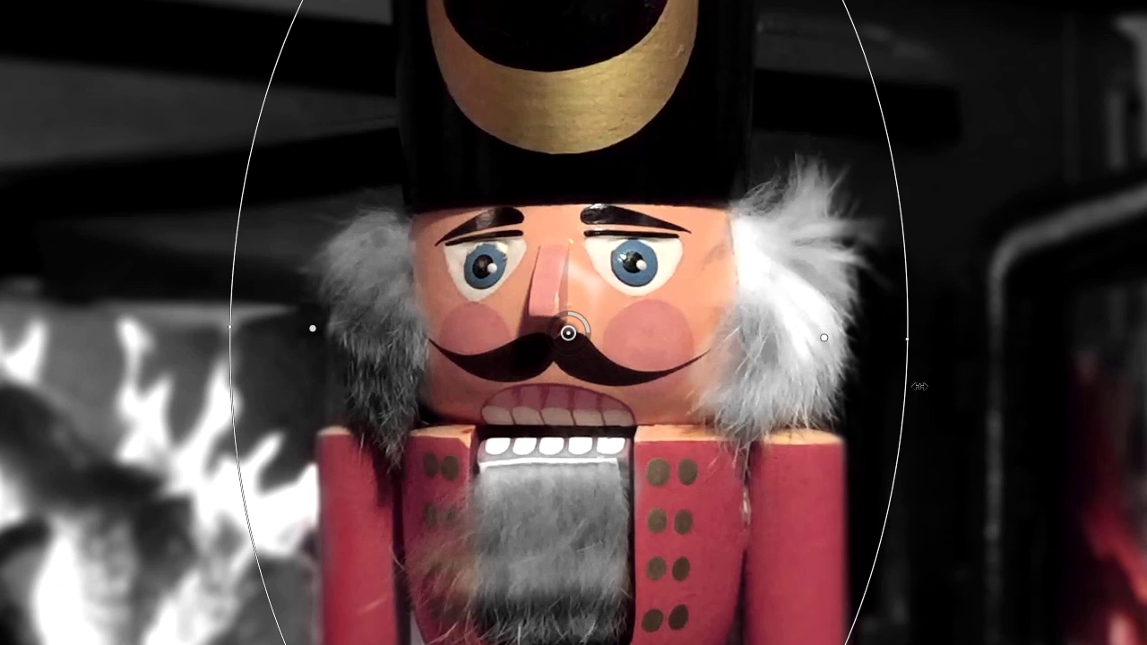
{"action": "left_click_drag", "start_coordinate": [920, 386], "coordinate": [927, 386]}
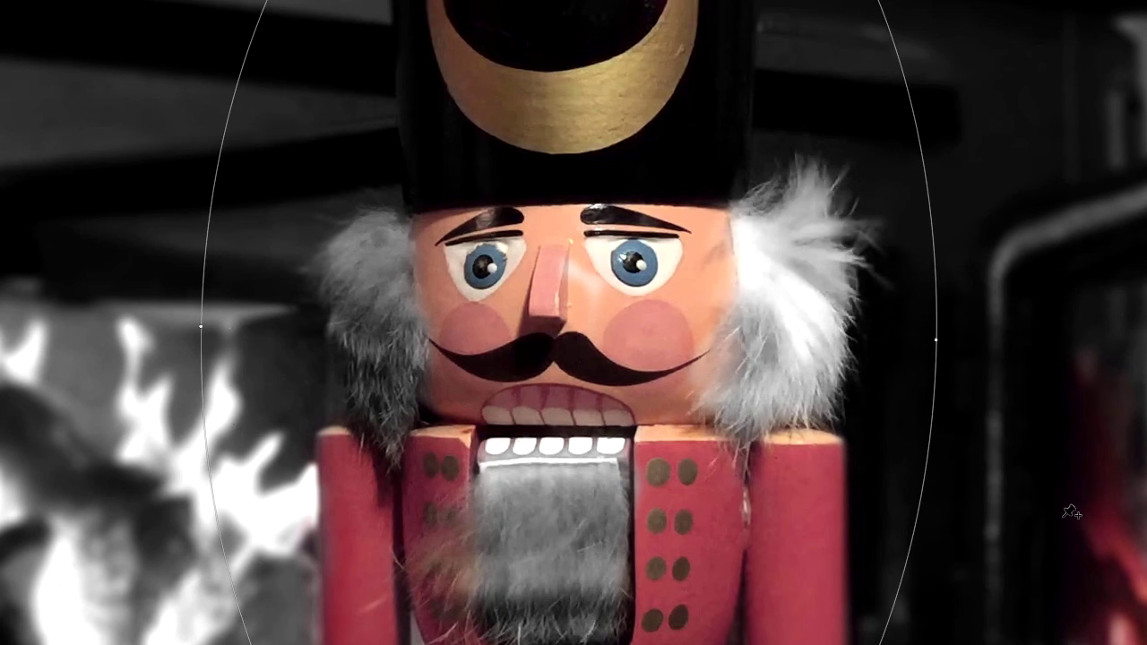
{"action": "key", "text": "Return"}
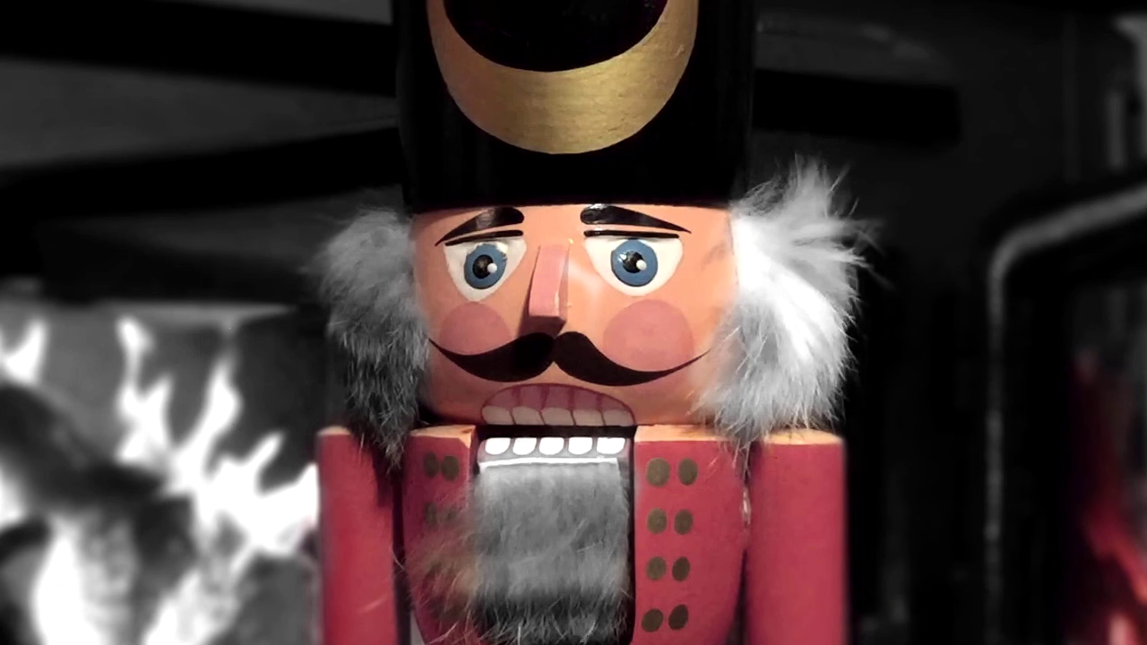